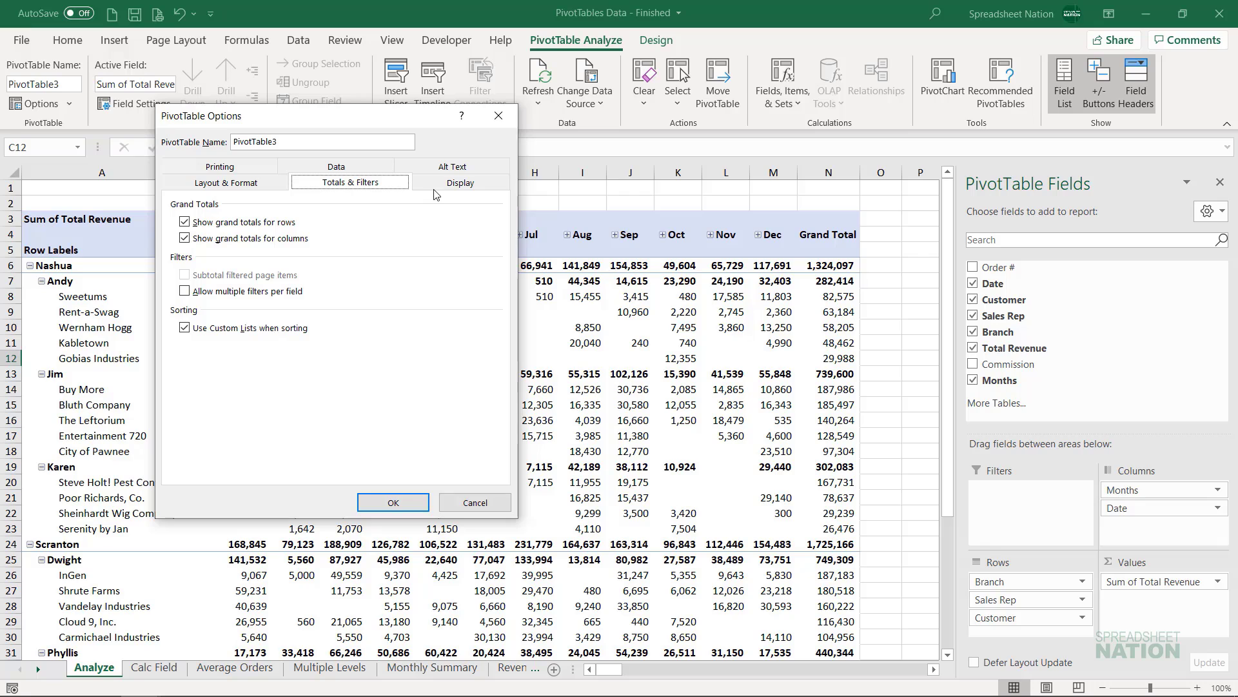
- Review the Display and Printing options of the PivotTable, then close the options without changes
left_click(453, 189)
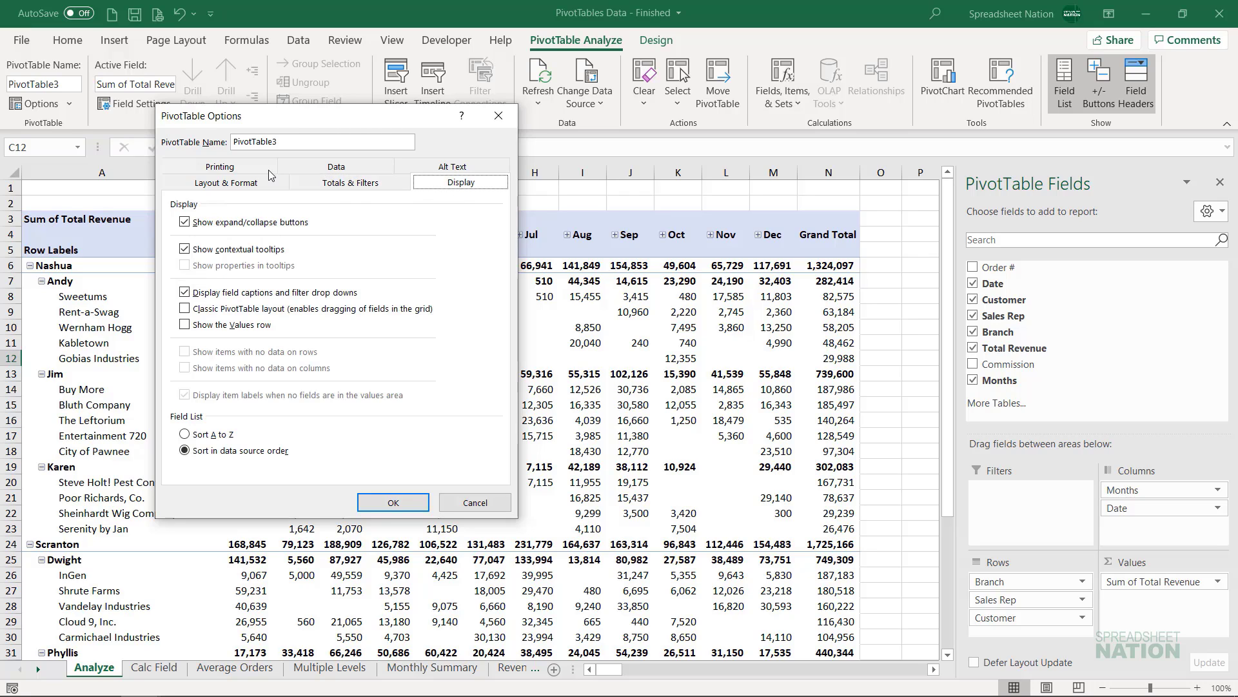
left_click(243, 166)
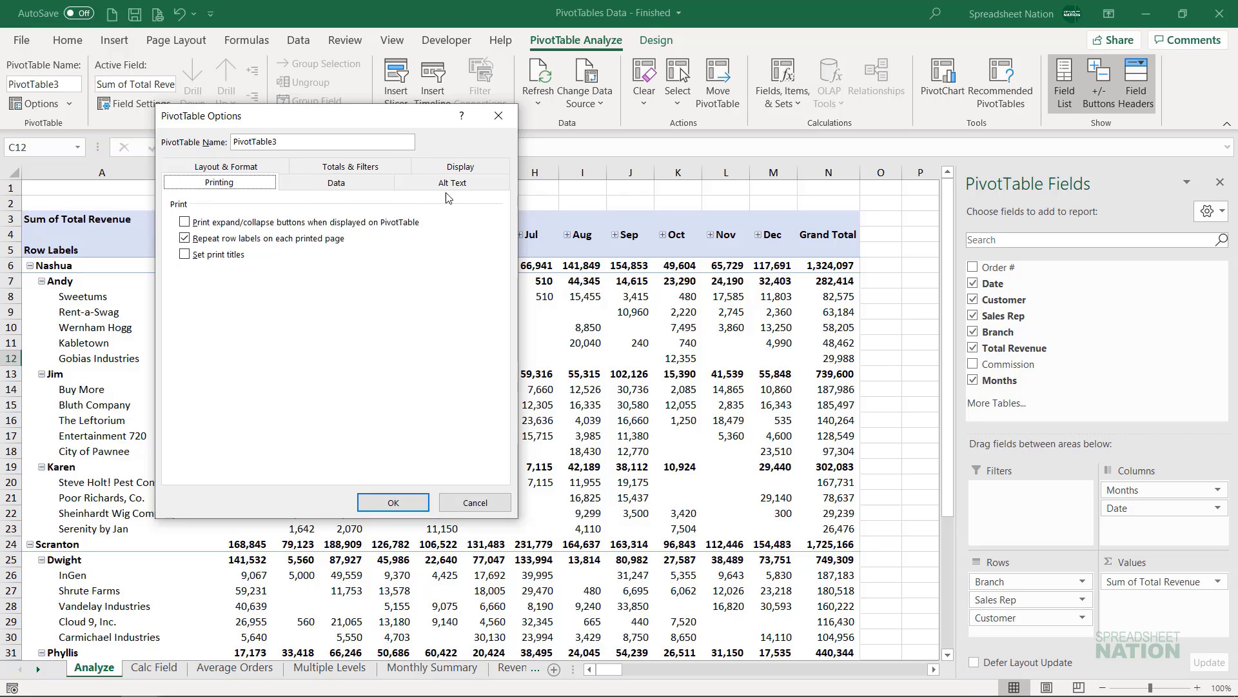
left_click(475, 502)
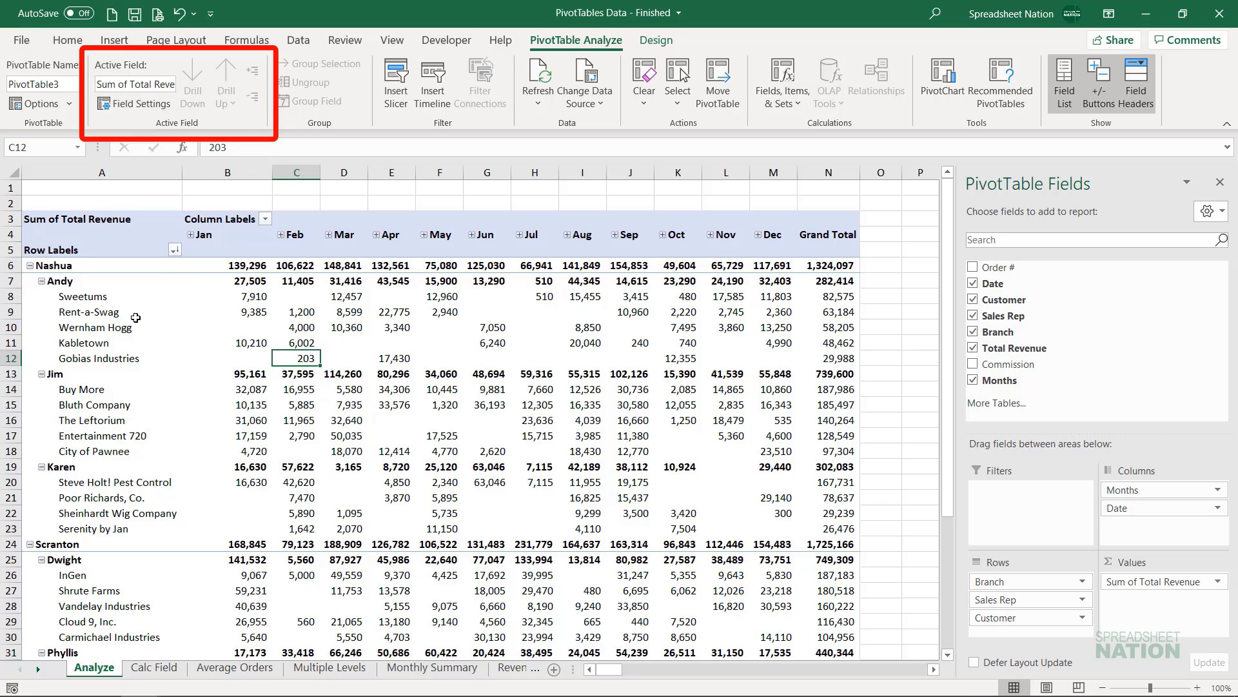
- Select the Rent-a-Swag row label and cell C10, then view the value field settings for Sum of Total Revenue and close them unchanged
left_click(135, 317)
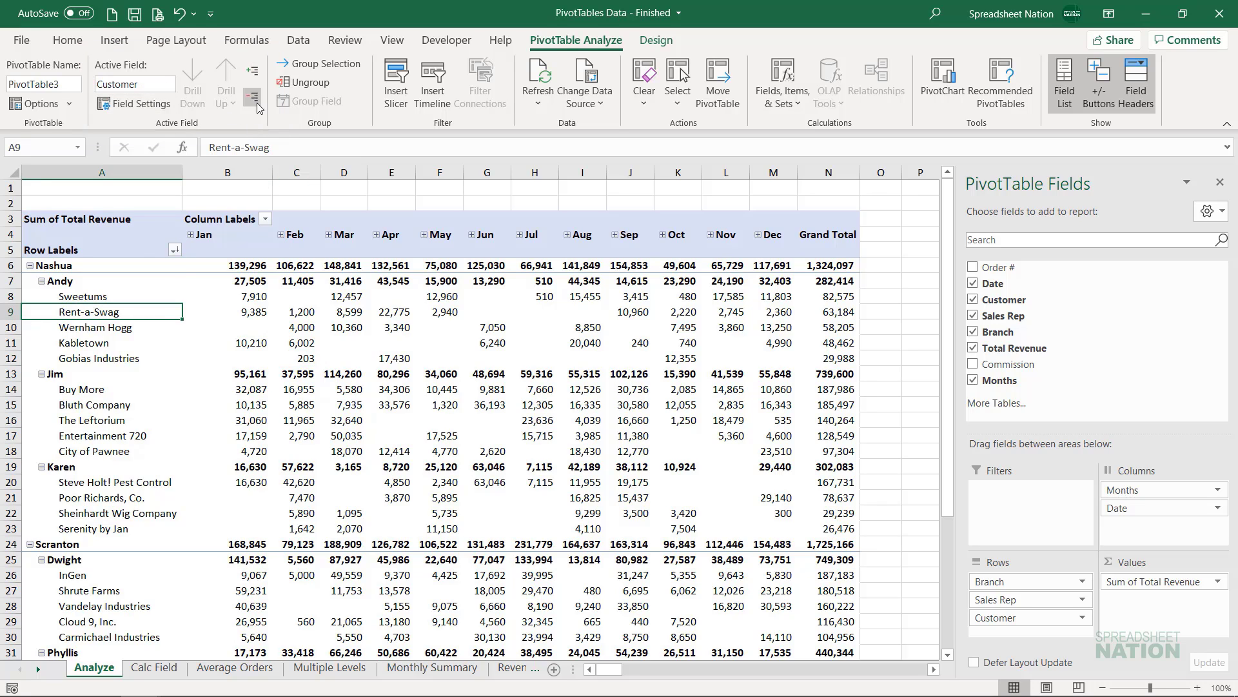
left_click(278, 329)
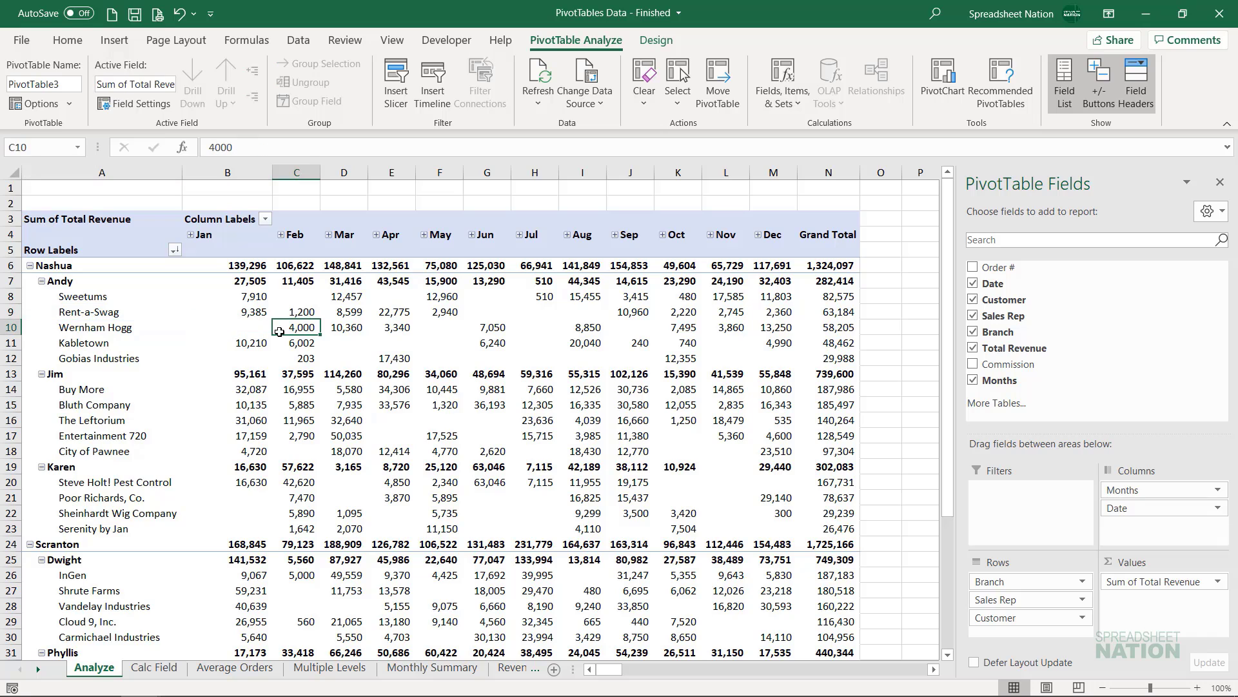
left_click(126, 104)
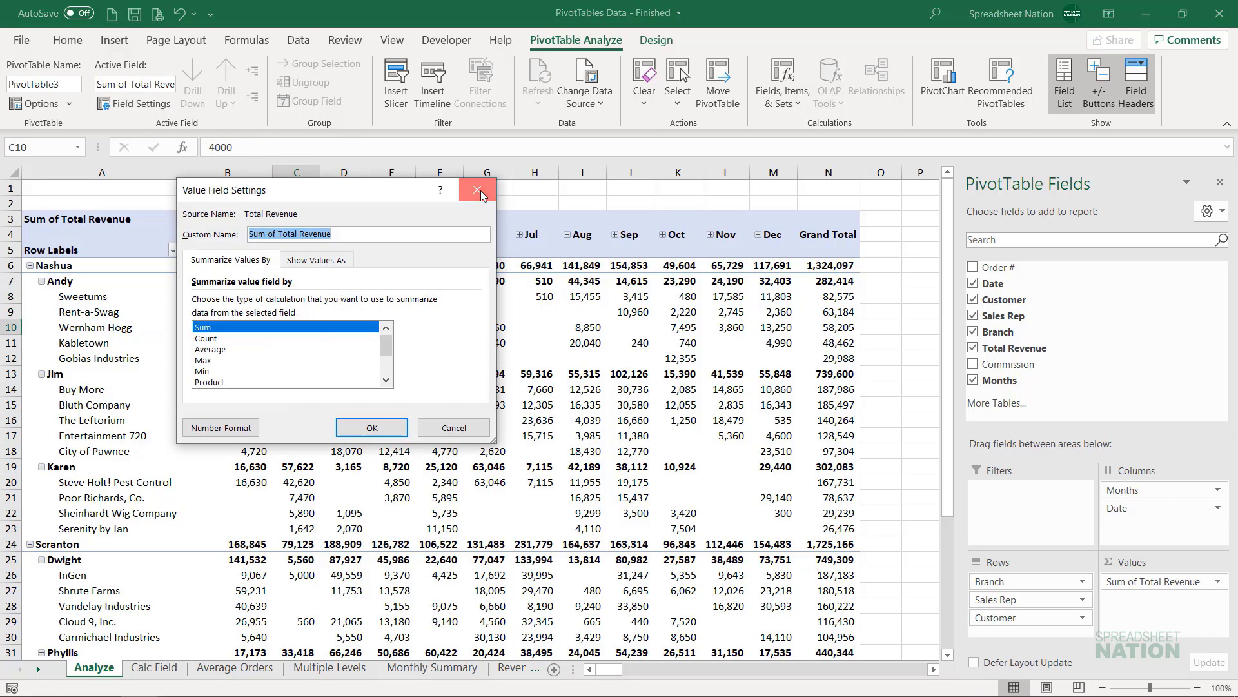
left_click(478, 190)
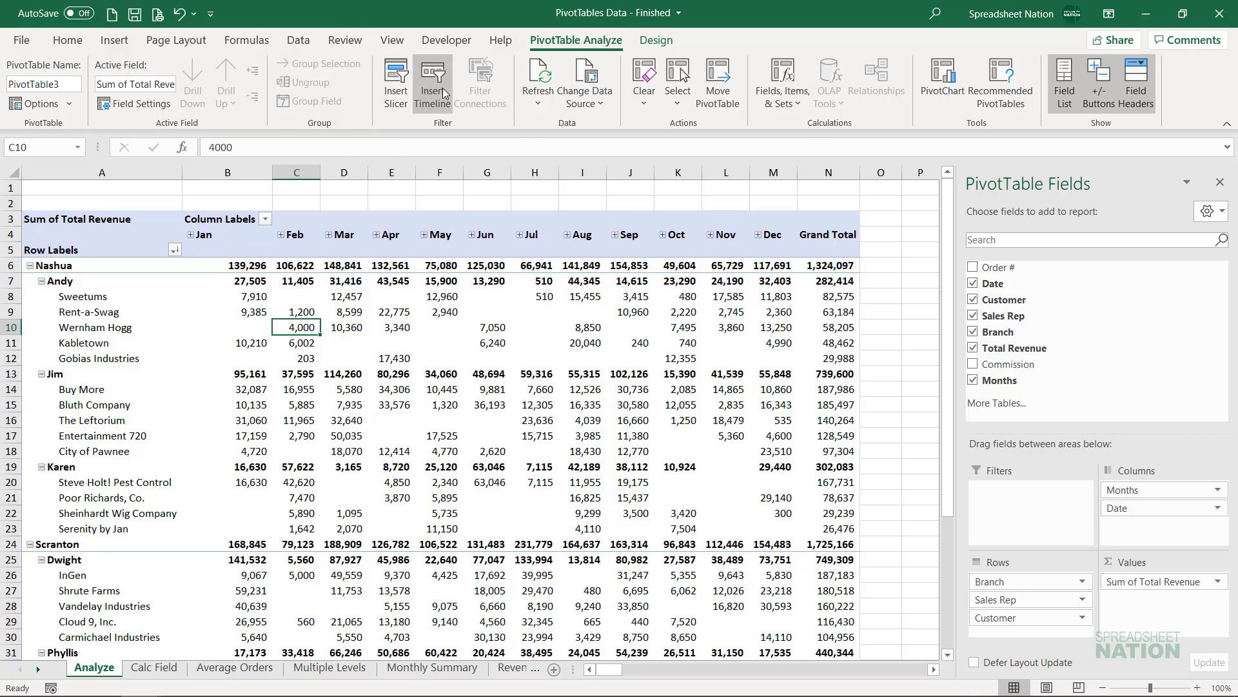
left_click(590, 106)
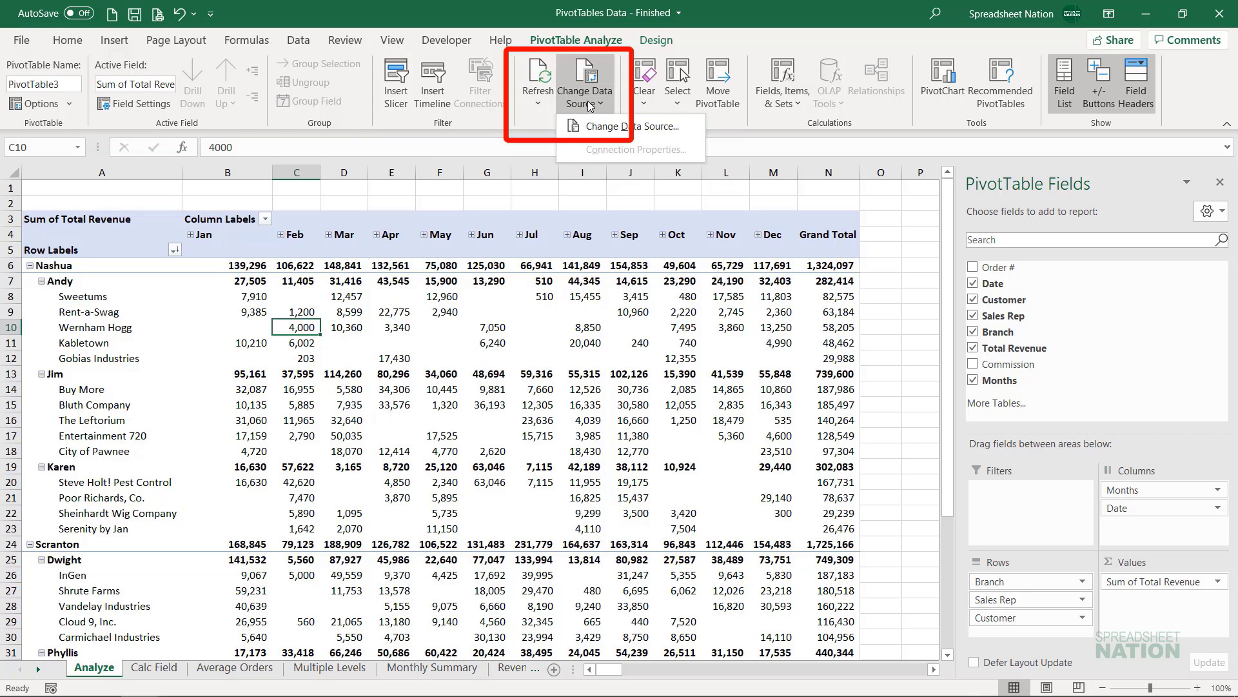
left_click(534, 98)
left_click(534, 98)
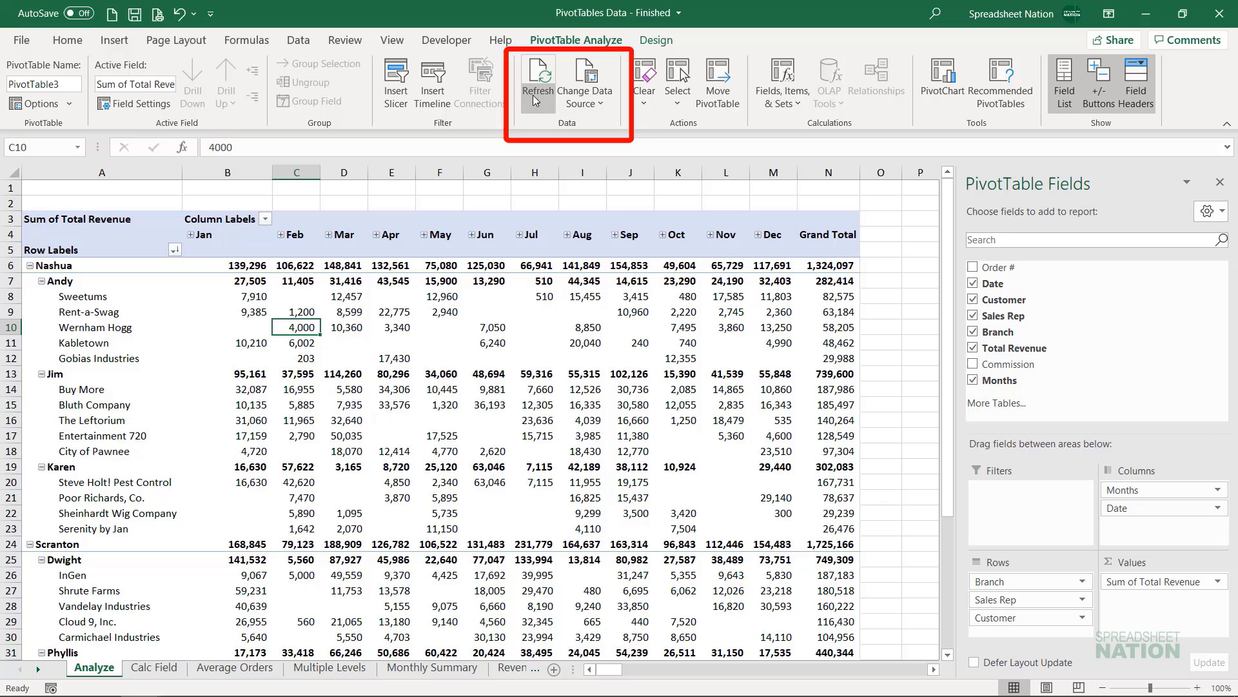
left_click(588, 105)
left_click(587, 106)
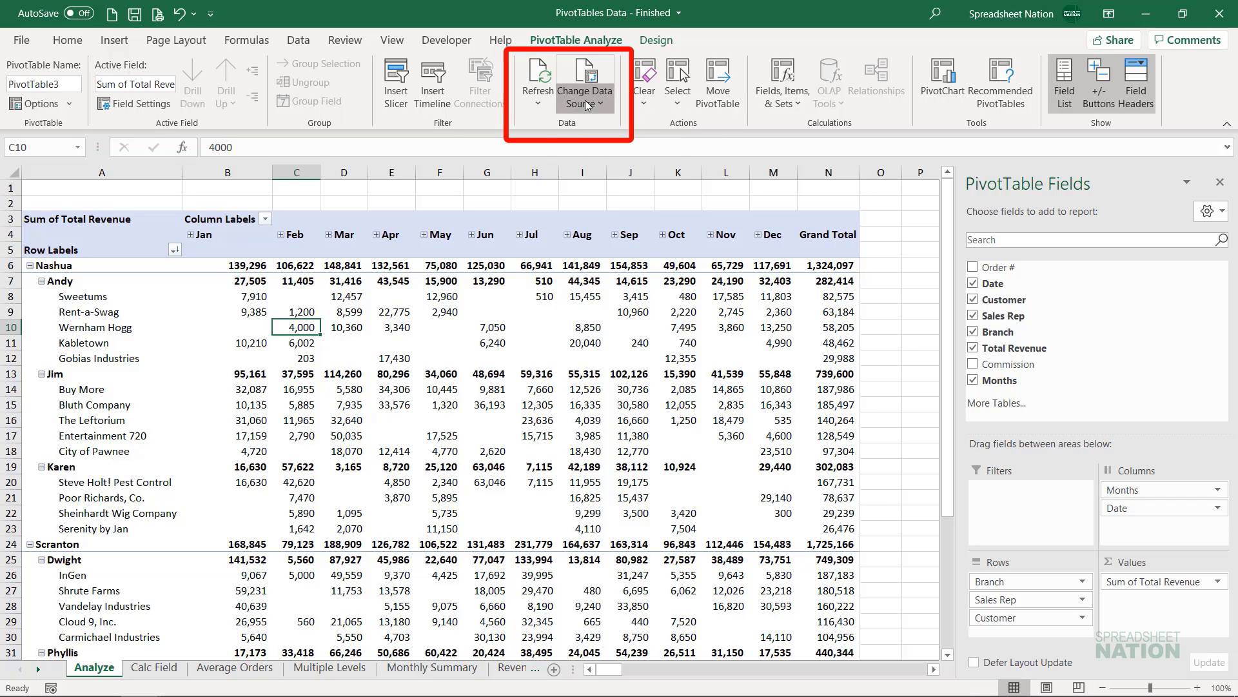
left_click(647, 104)
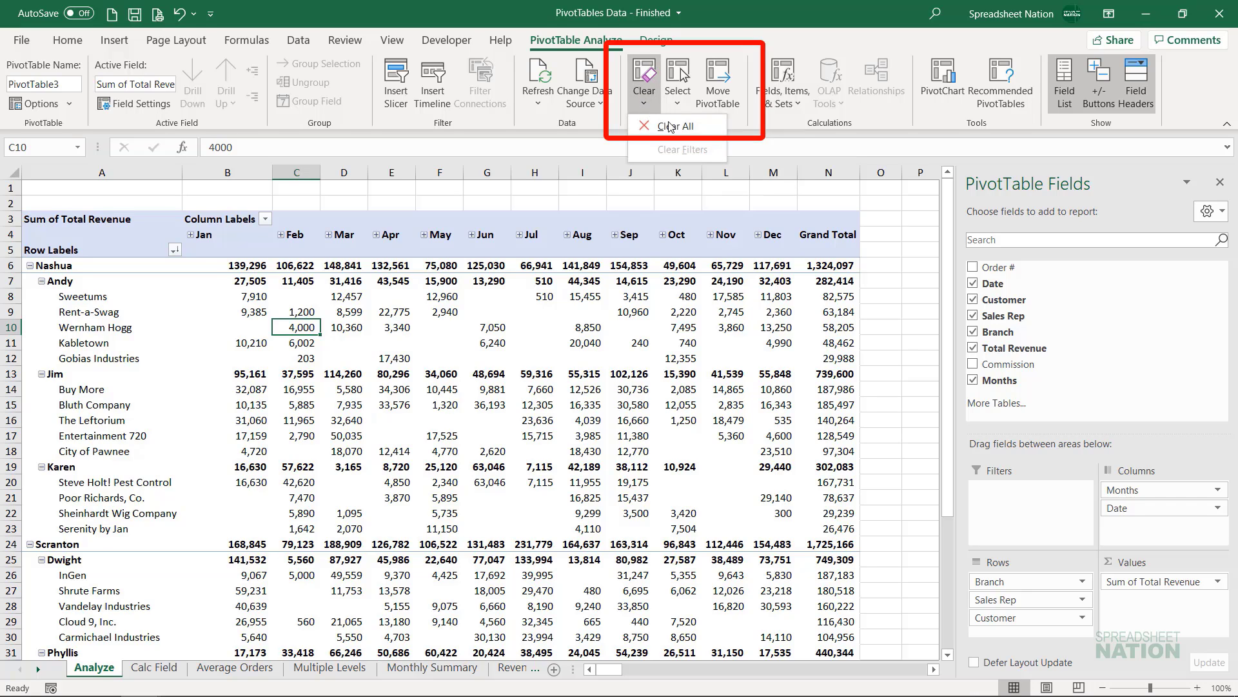
- Select the entire PivotTable and delete it, then undo the deletion
left_click(680, 80)
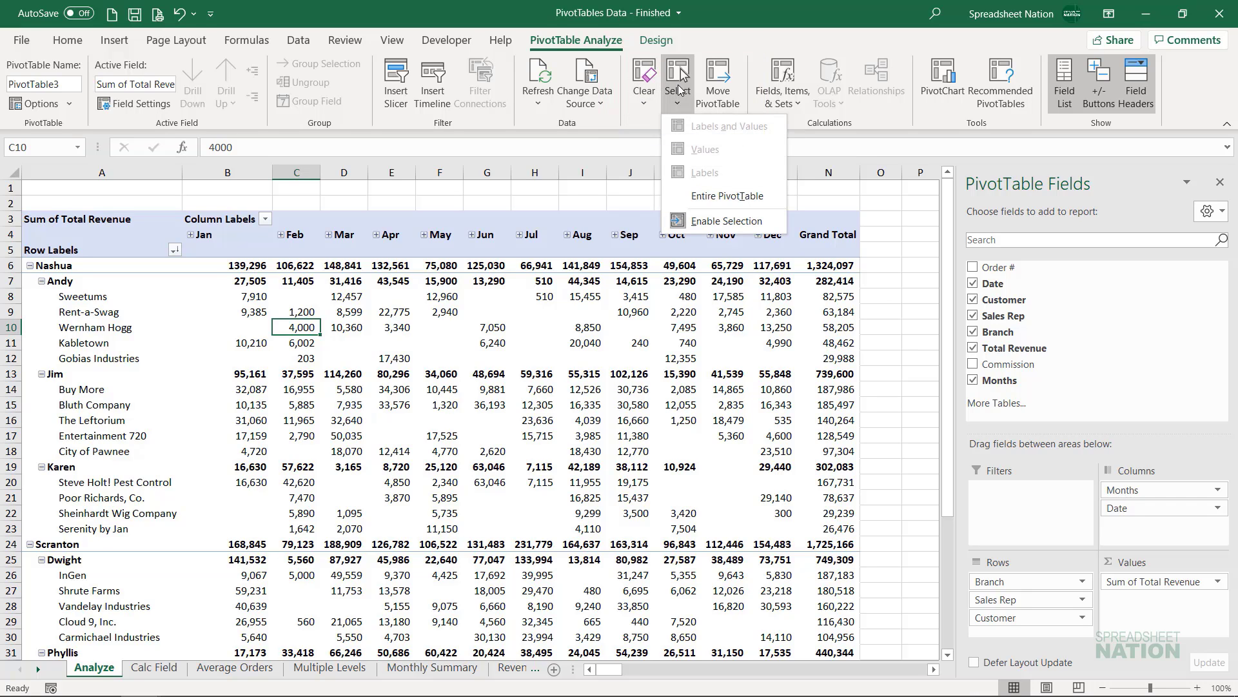
left_click(724, 196)
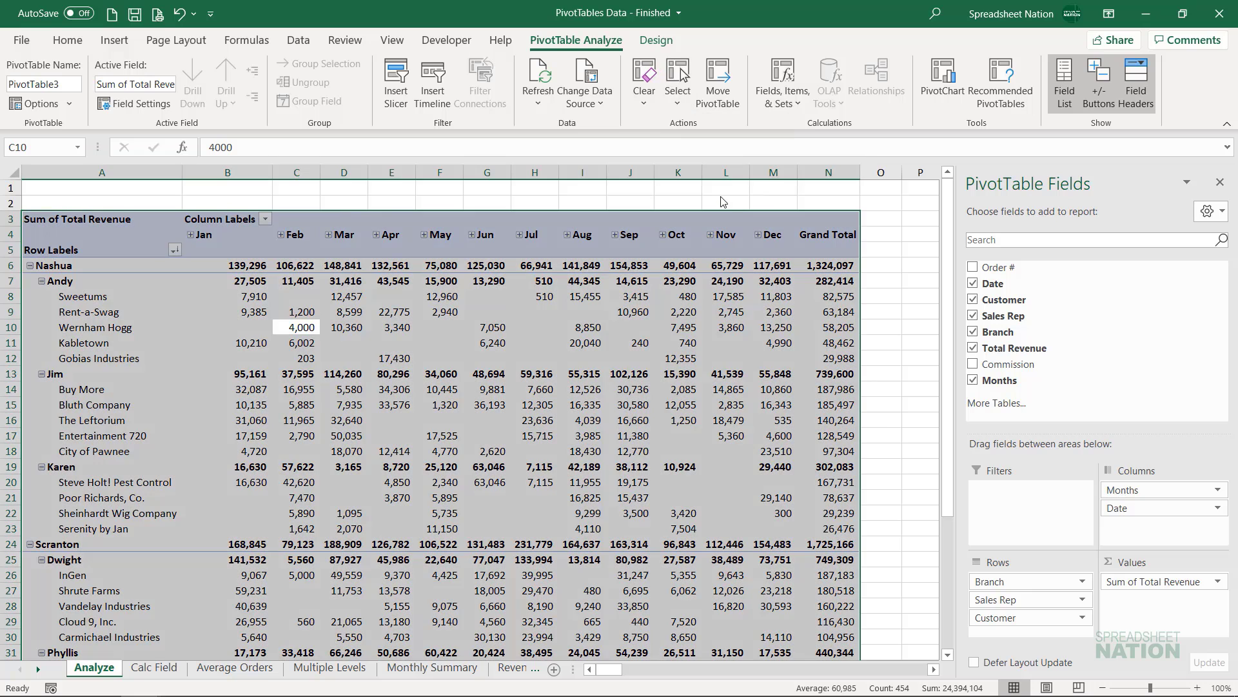
key("Delete")
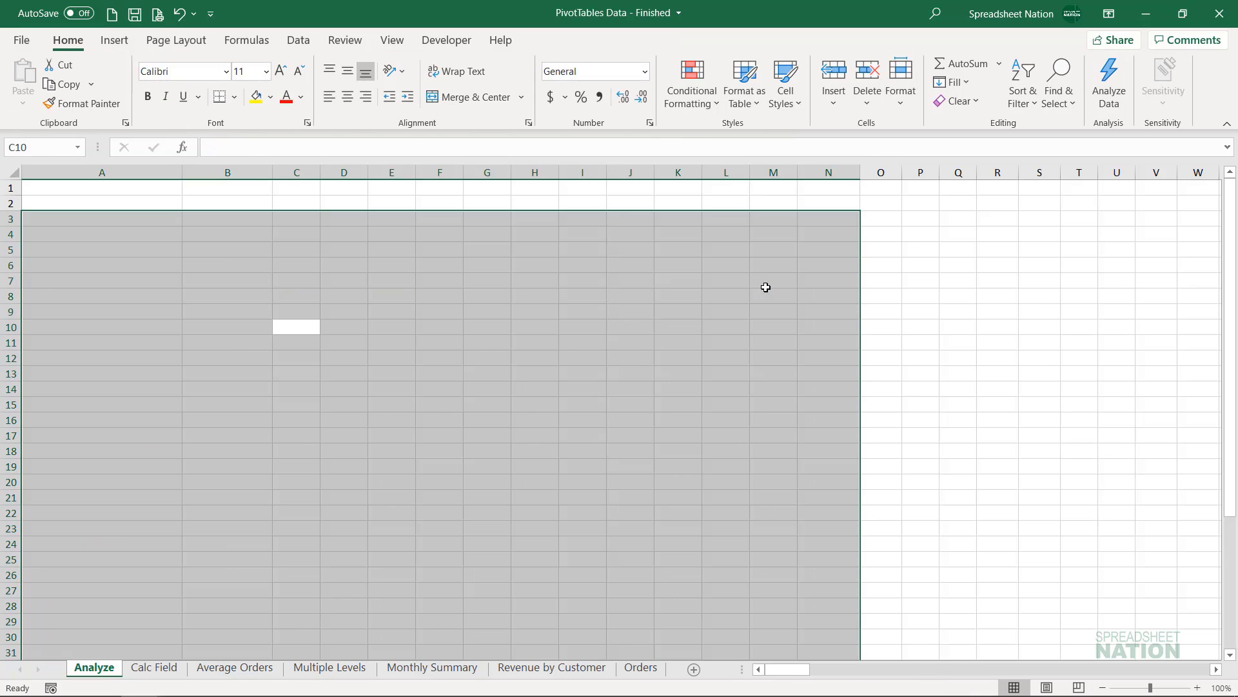
key("ctrl+z")
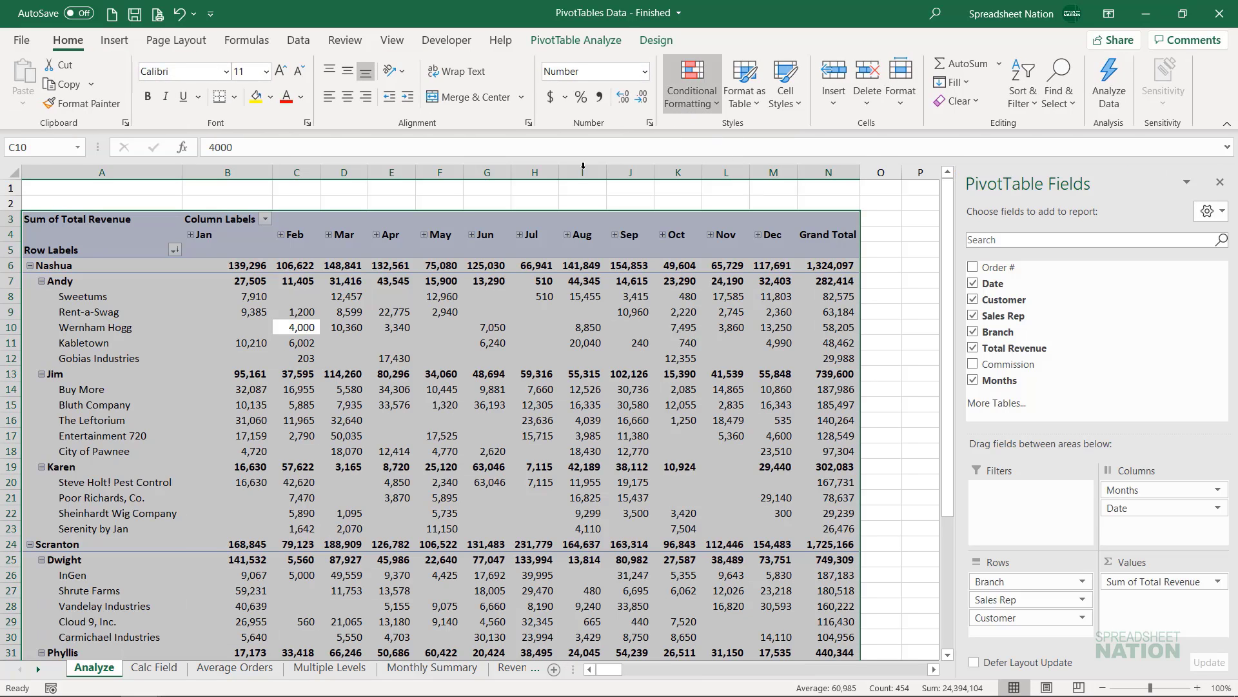
- View the options for moving the PivotTable, cancel without relocating it, and select cell M7
left_click(560, 43)
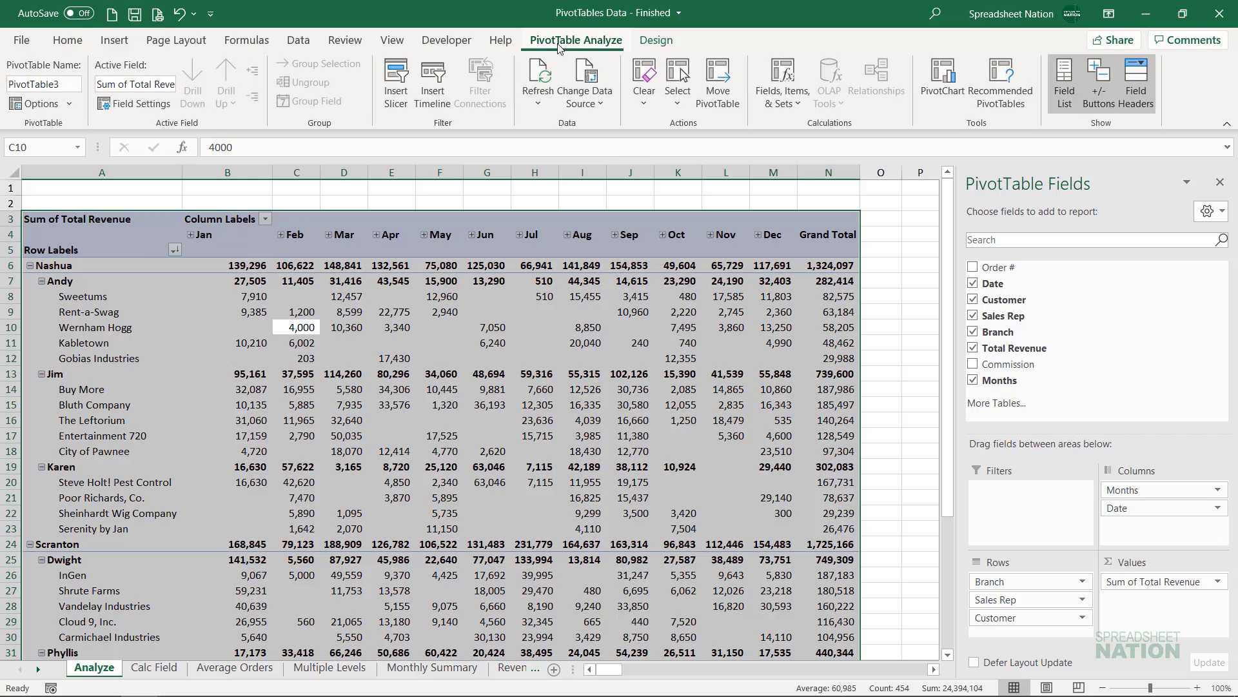
left_click(723, 89)
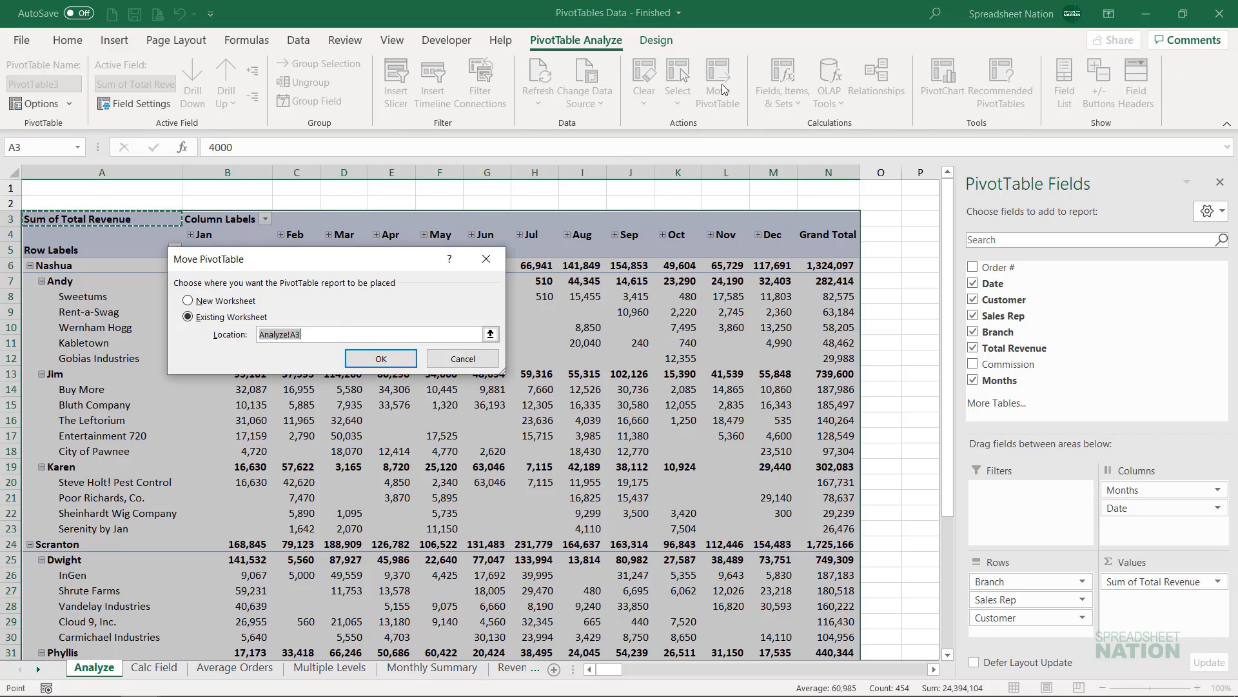
left_click(458, 359)
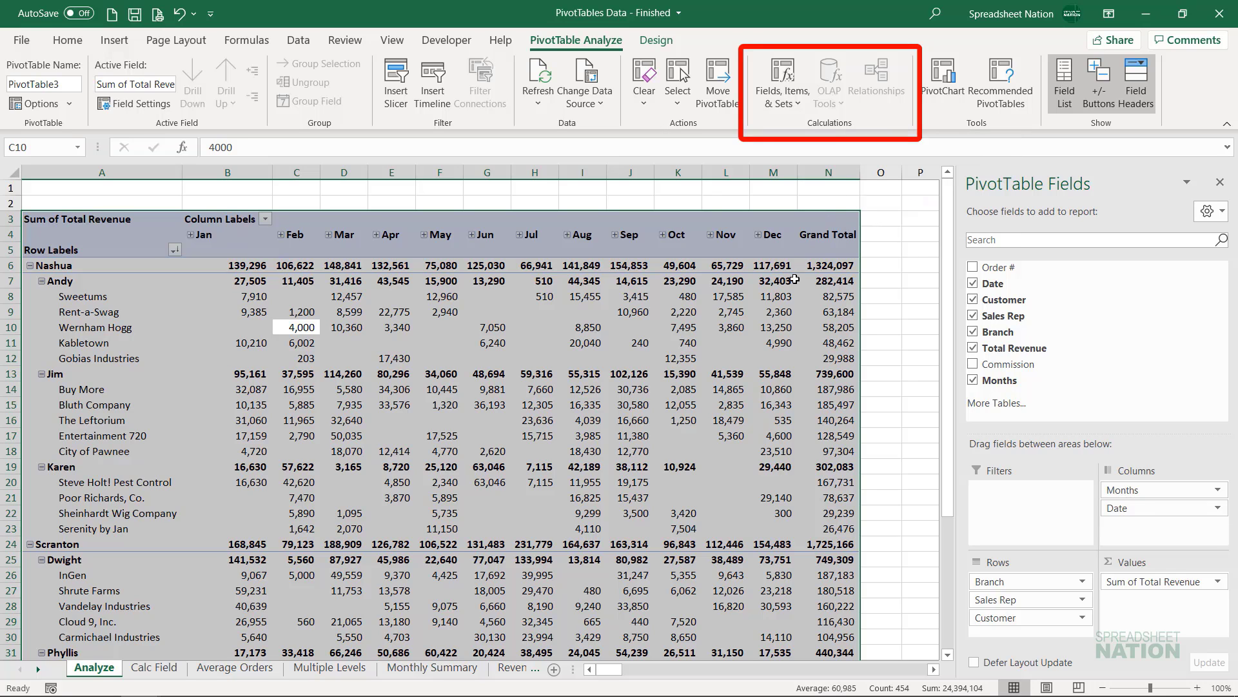
left_click(795, 279)
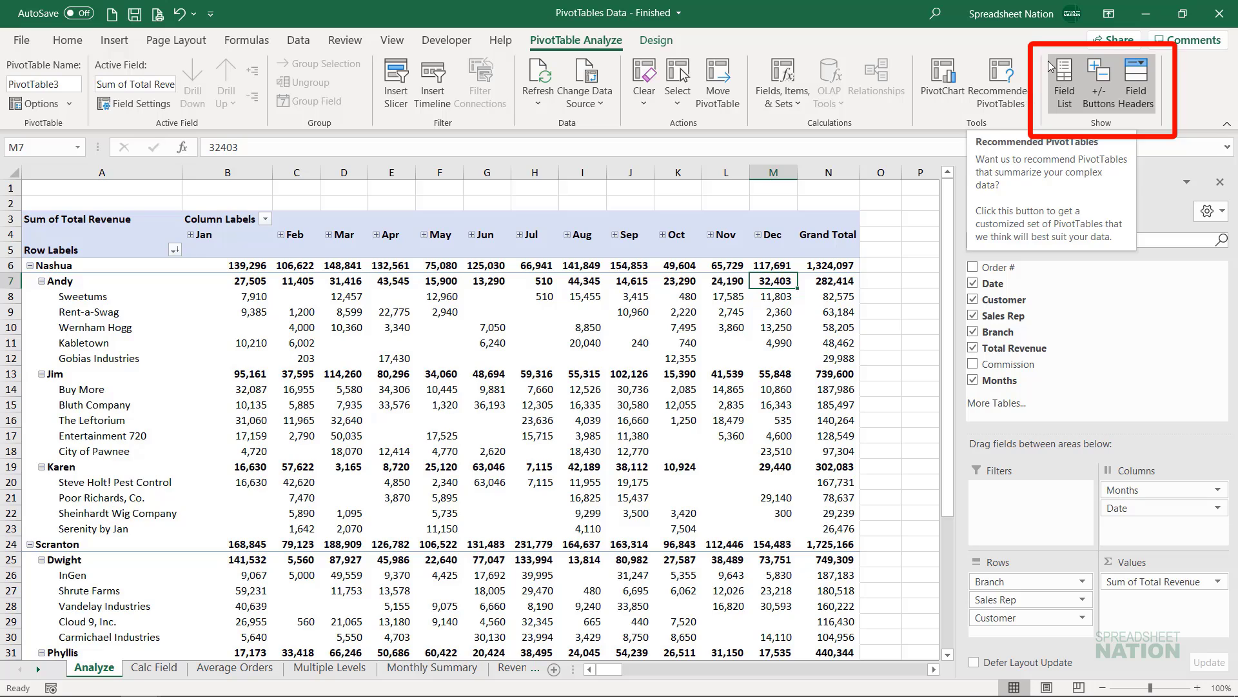
- Hide and redisplay the PivotTable field list twice
left_click(1066, 77)
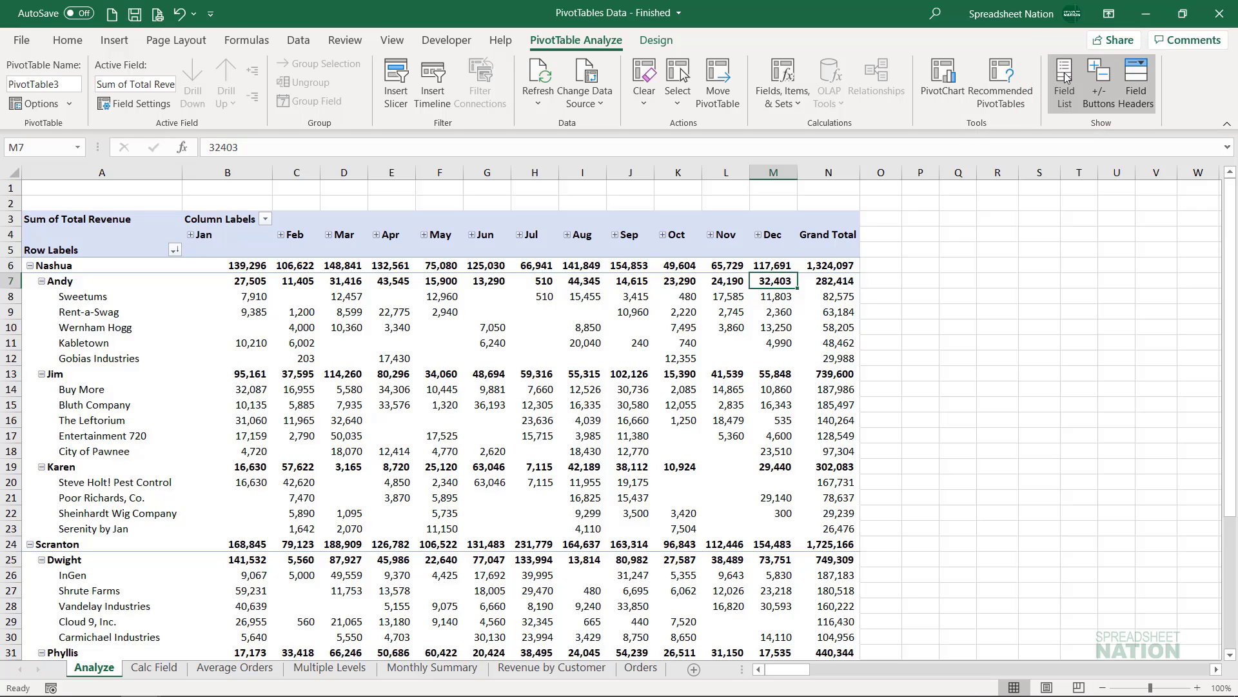
left_click(1065, 77)
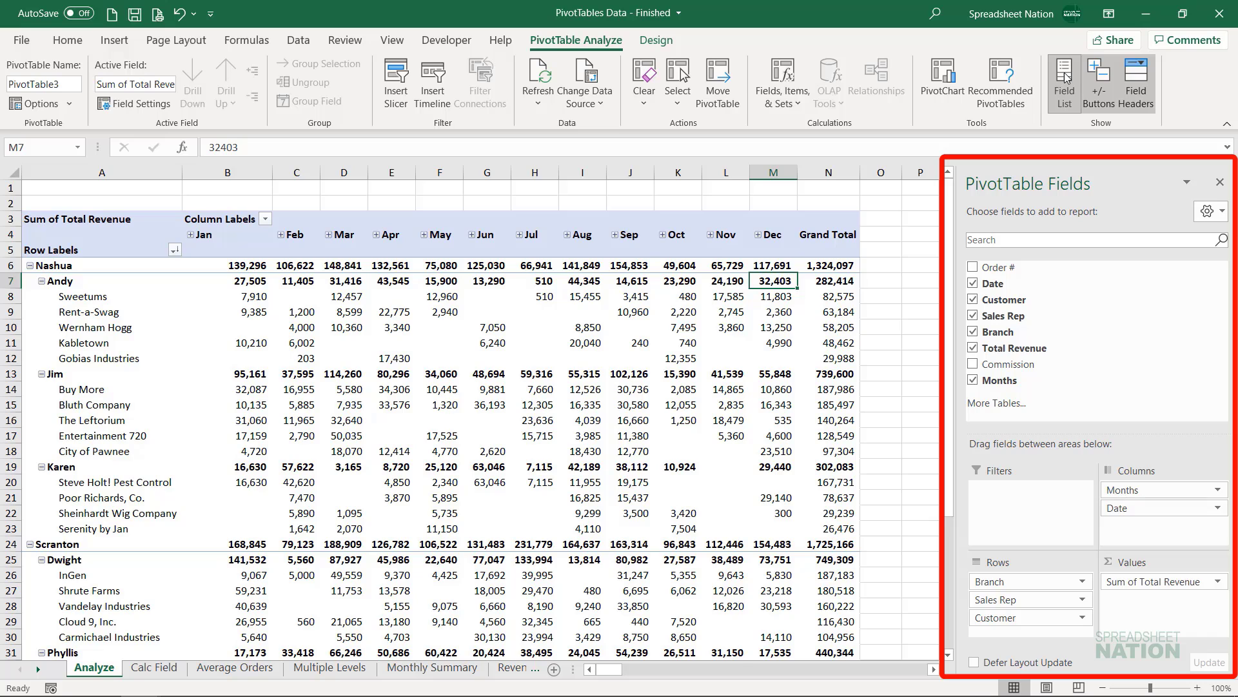
left_click(1066, 78)
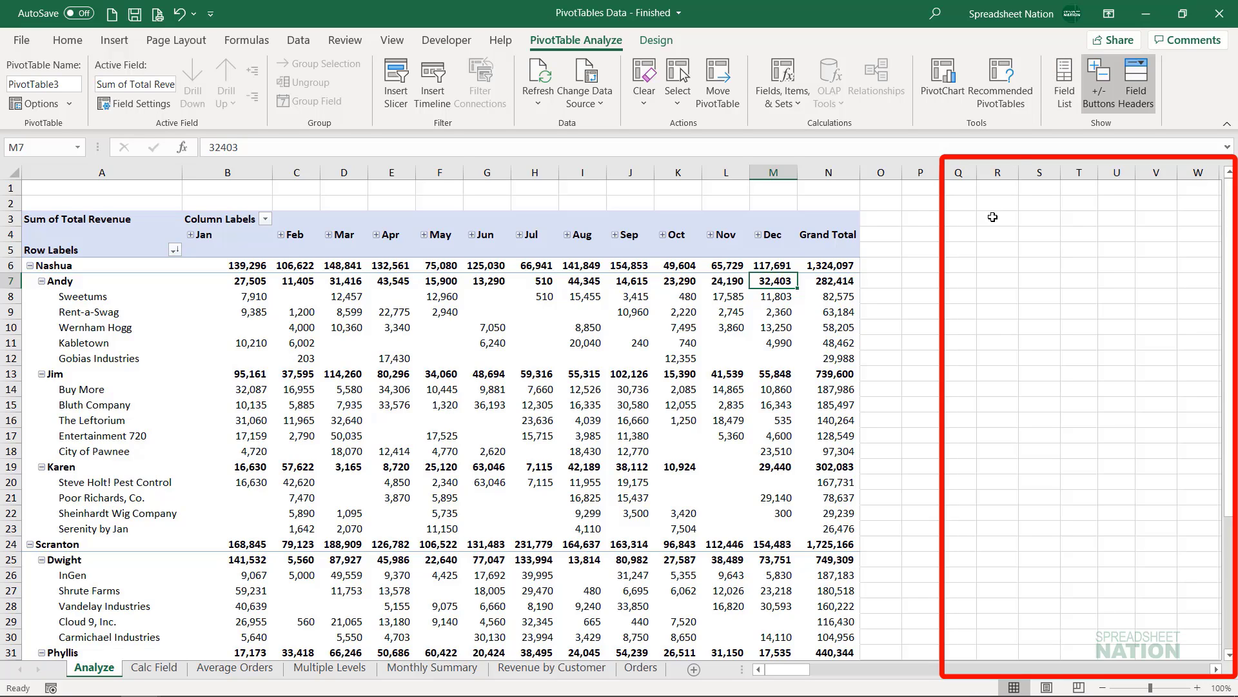
left_click(1070, 79)
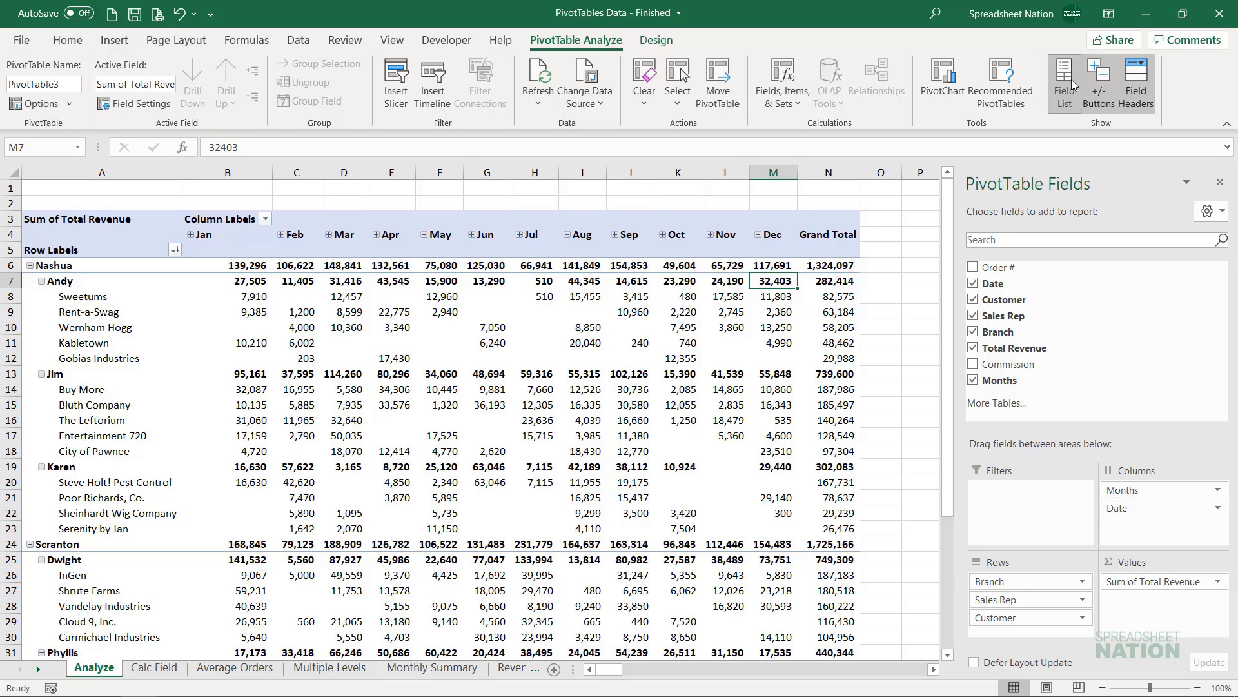
- Hide and restore the PivotTable's expand/collapse buttons, then do the same with its field headers
left_click(1099, 90)
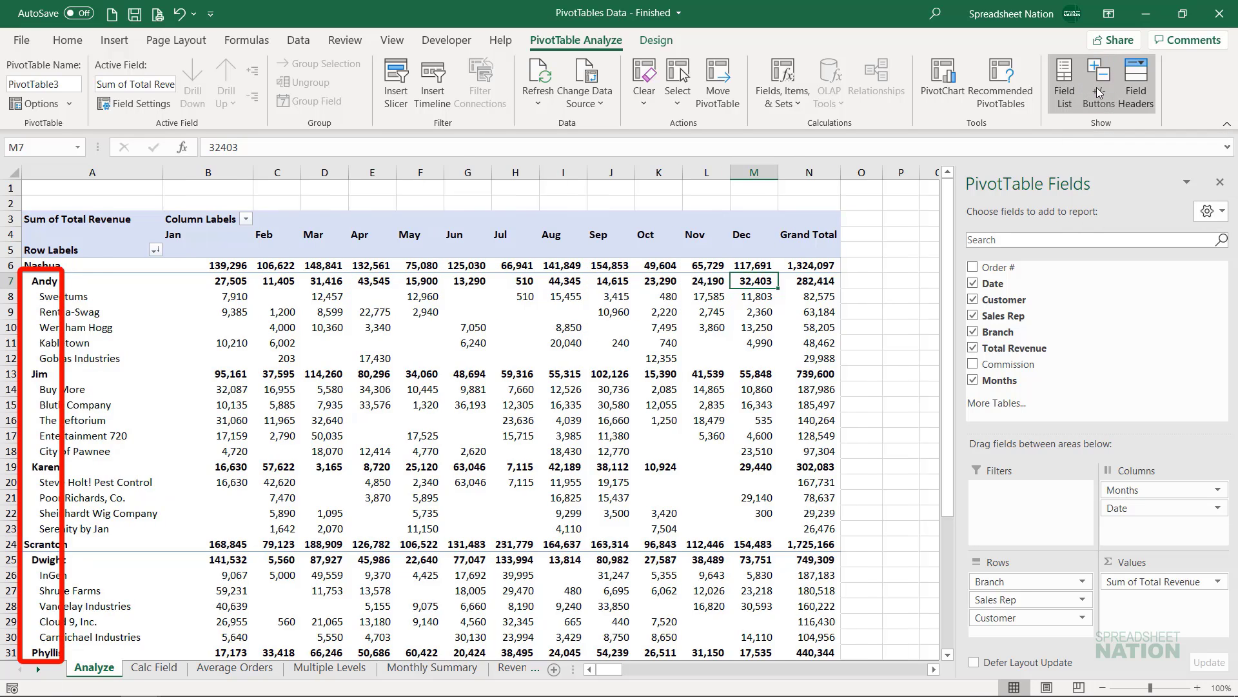
left_click(1099, 92)
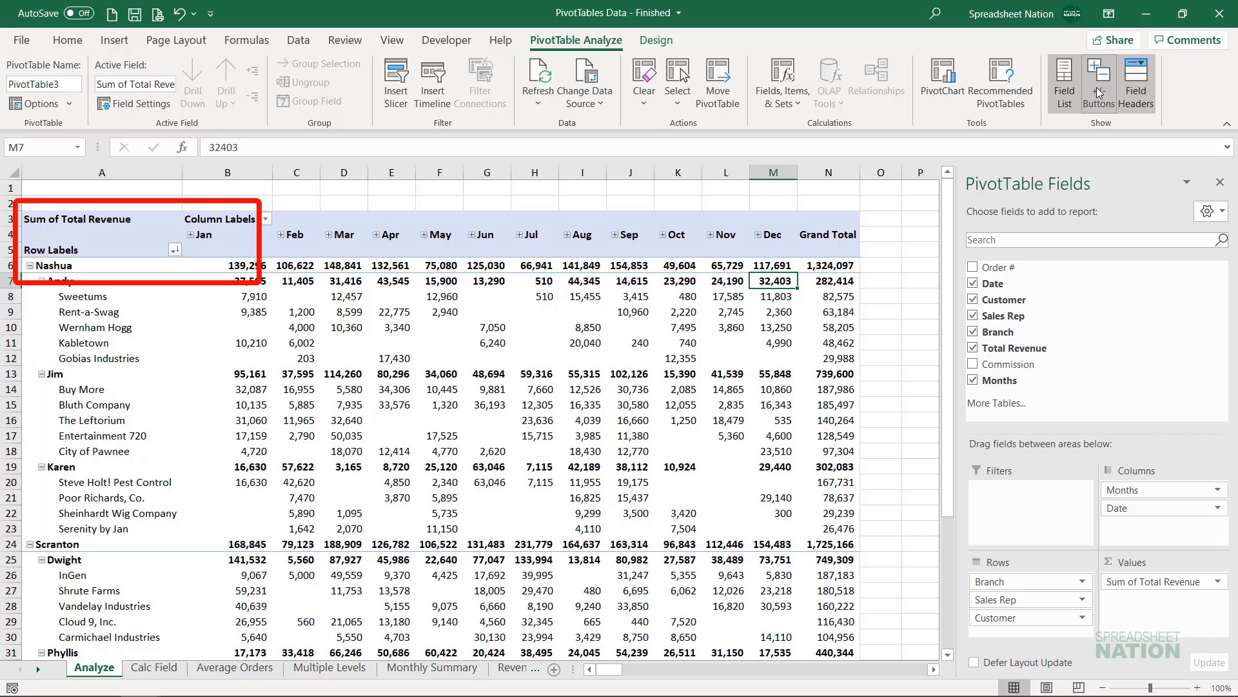
left_click(1140, 94)
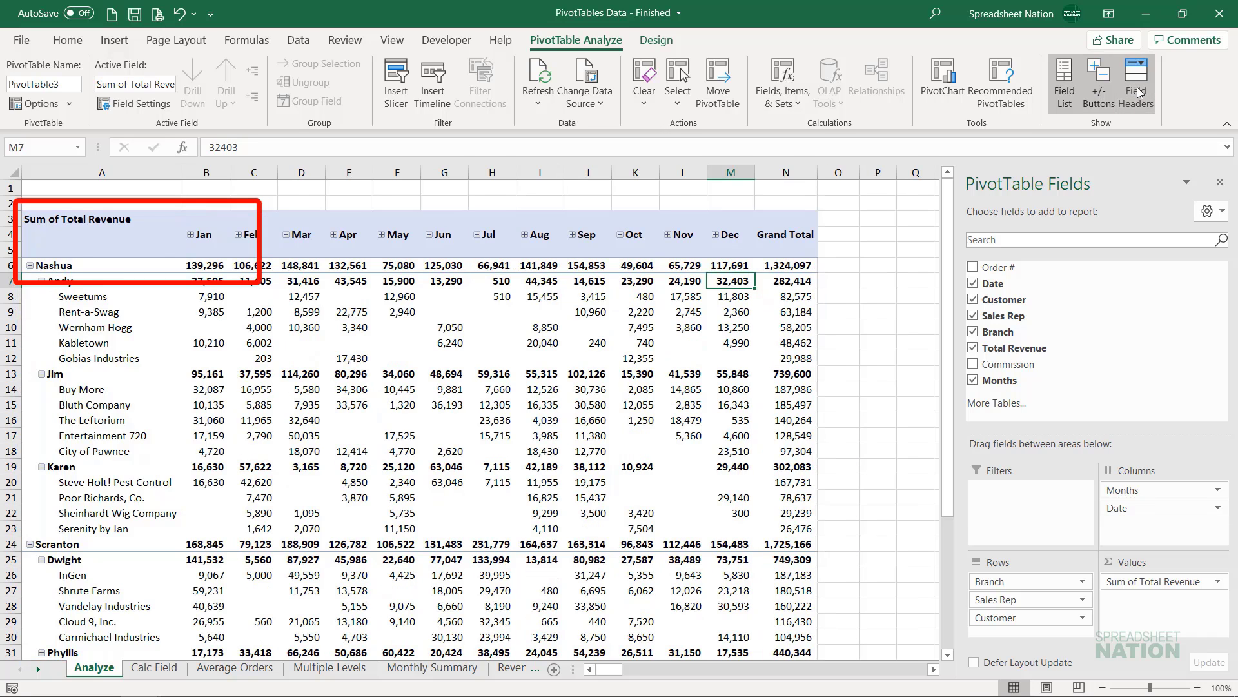
left_click(1139, 94)
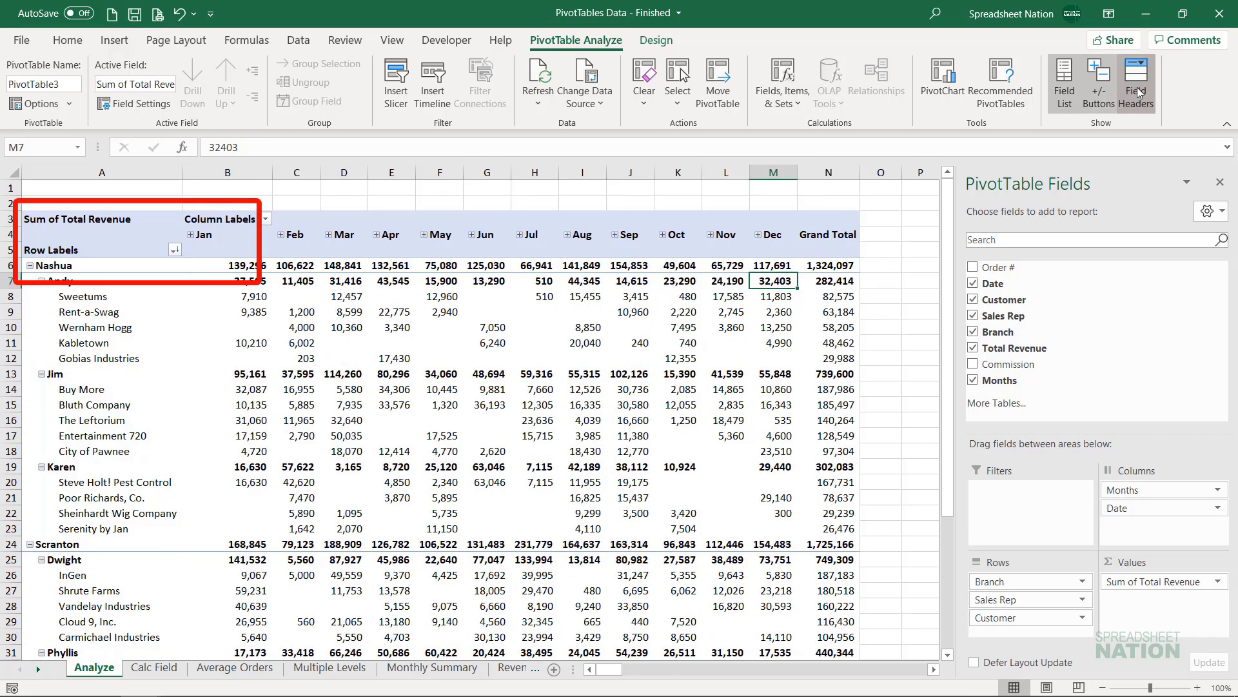
left_click(1139, 93)
left_click(1139, 94)
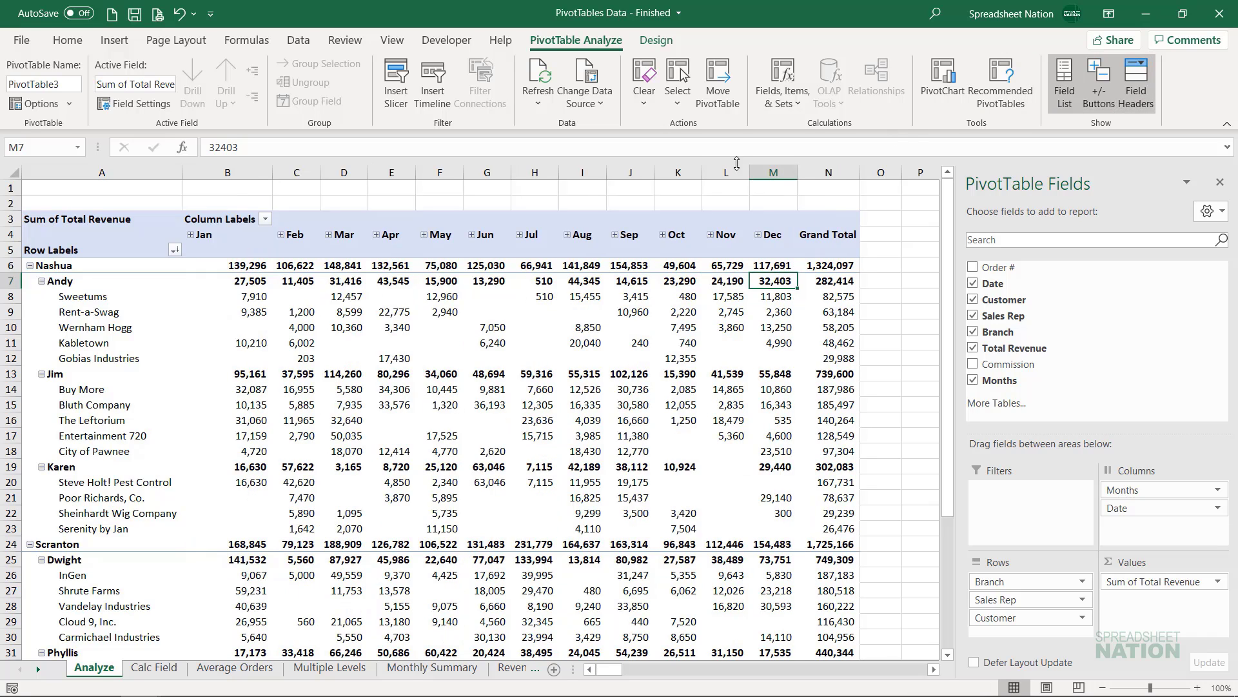
- Insert slicers for the Sales Rep and Branch fields of the PivotTable
left_click(399, 96)
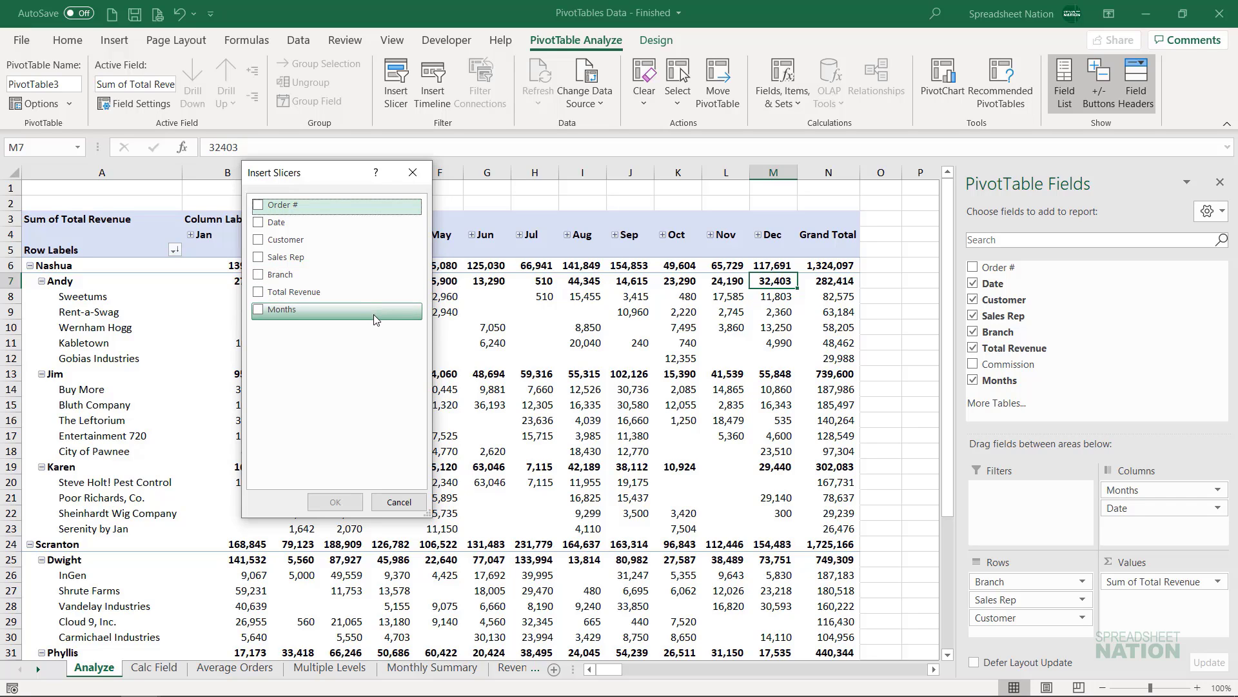
left_click(258, 259)
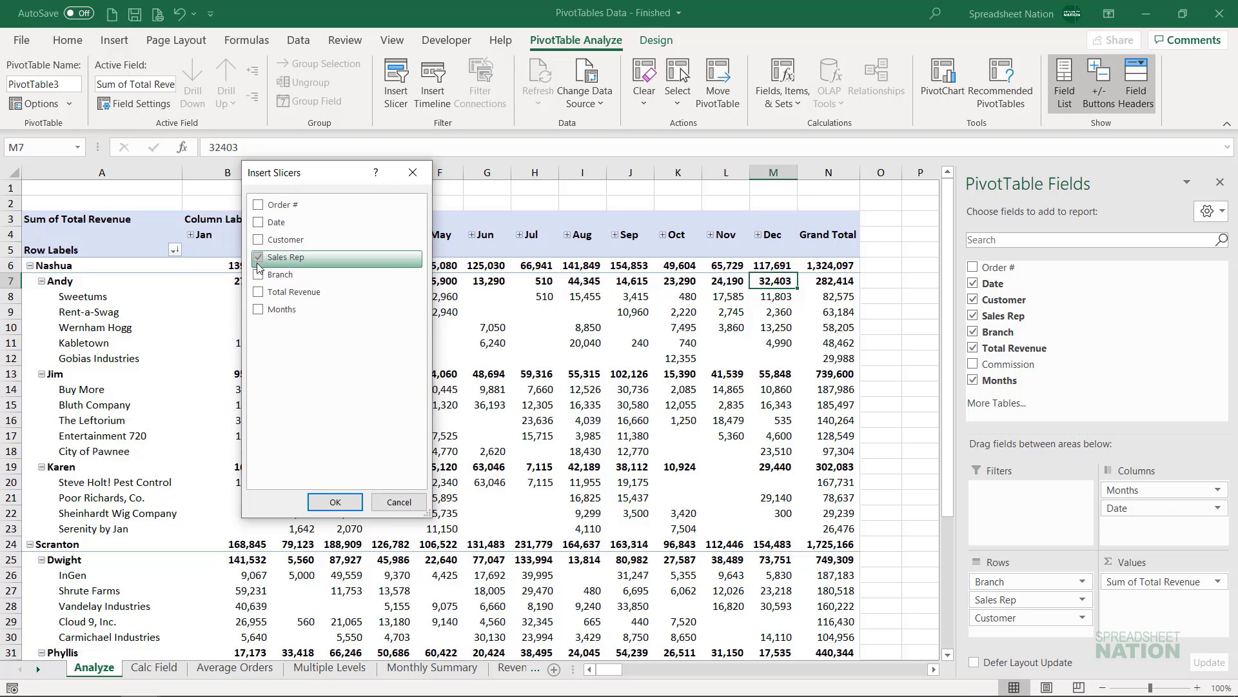
left_click(258, 283)
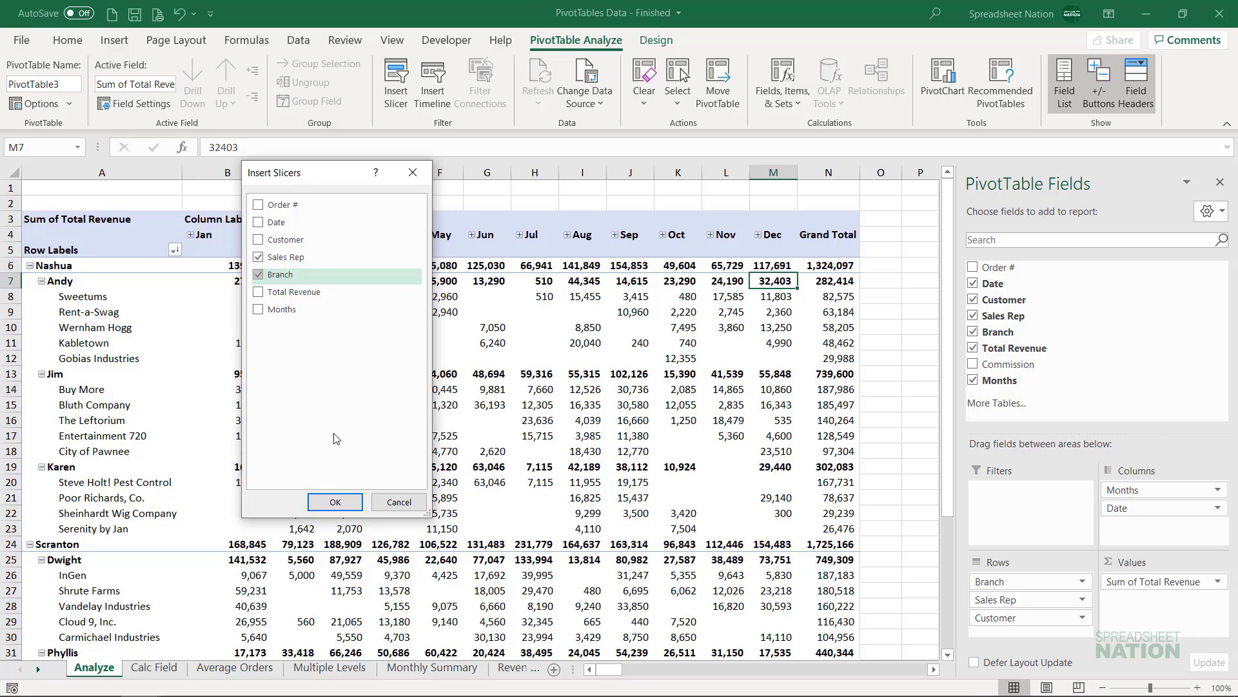
left_click(342, 502)
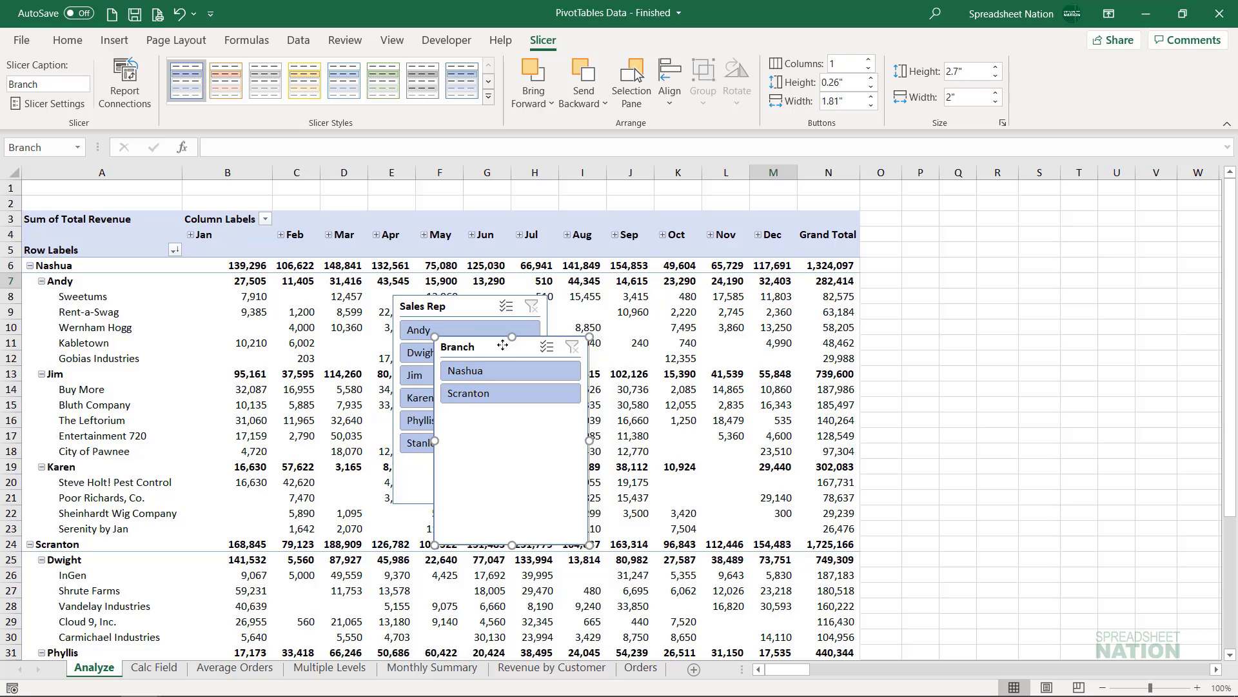
- Move both slicers beside the PivotTable, right of the Grand Total column, with Branch stacked above Sales Rep
left_click_drag(488, 346, 934, 269)
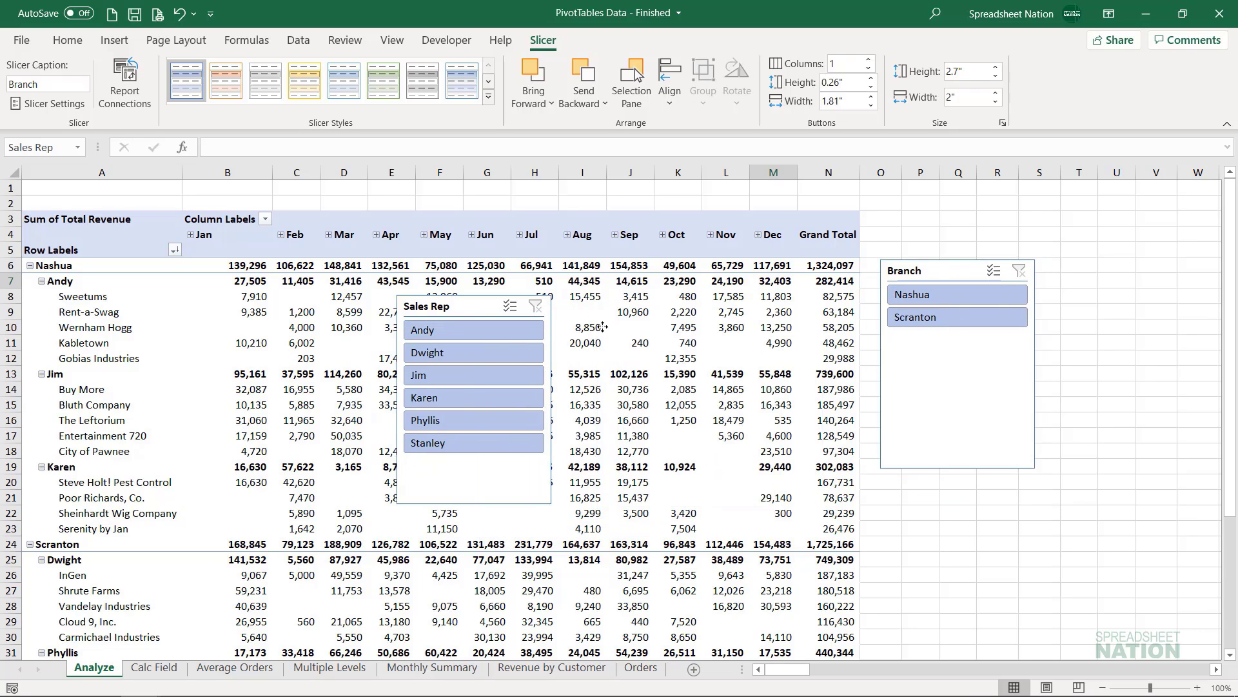
left_click_drag(452, 306, 939, 408)
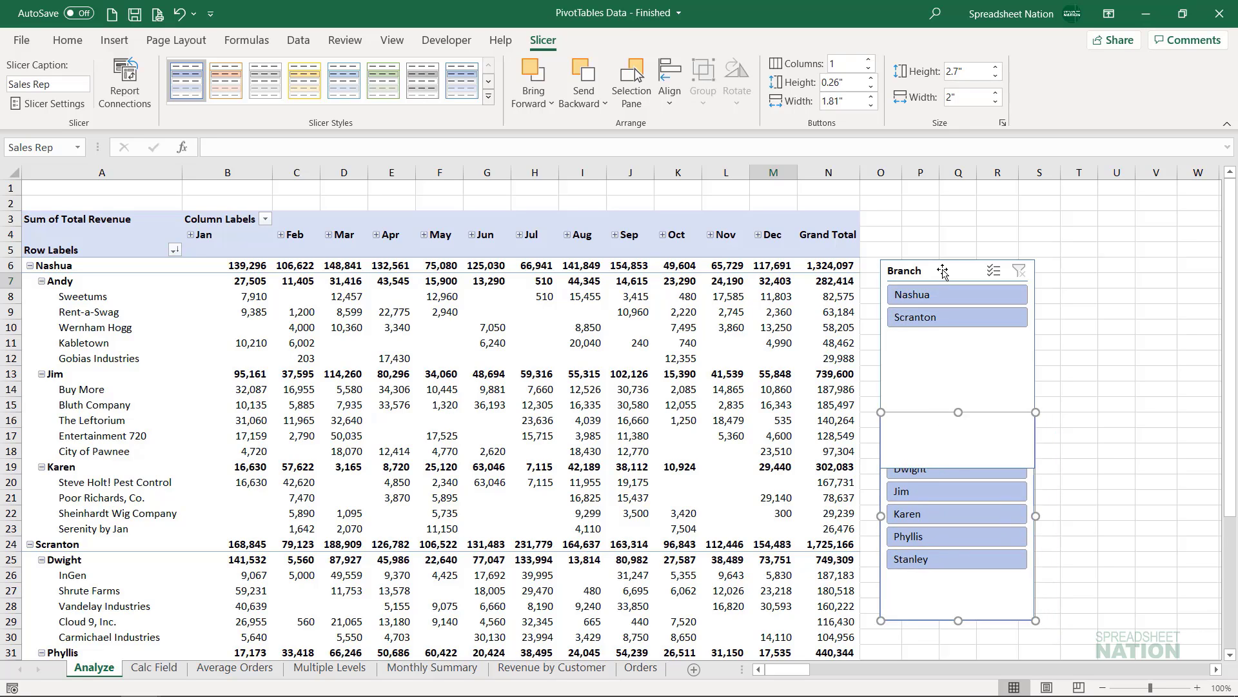
left_click_drag(940, 270, 936, 209)
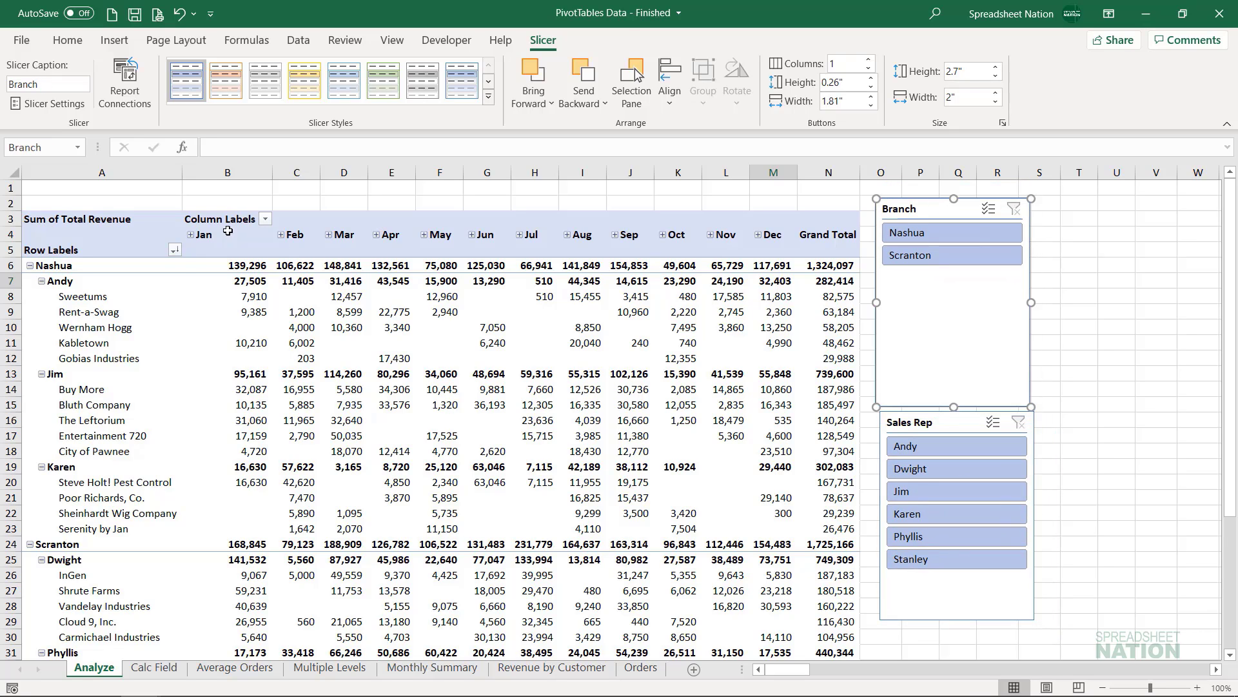
- Check the row labels filter without changing it, and use the Branch slicer to show only Nashua, closing the field list
left_click(173, 249)
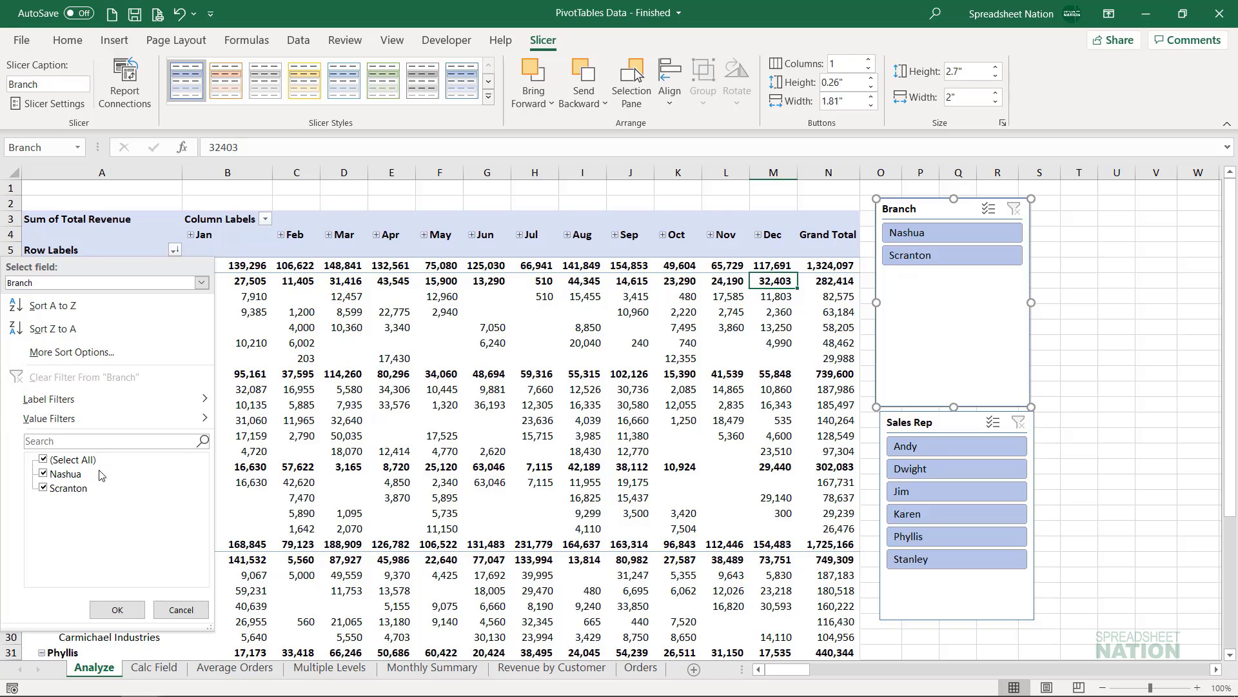
left_click(963, 320)
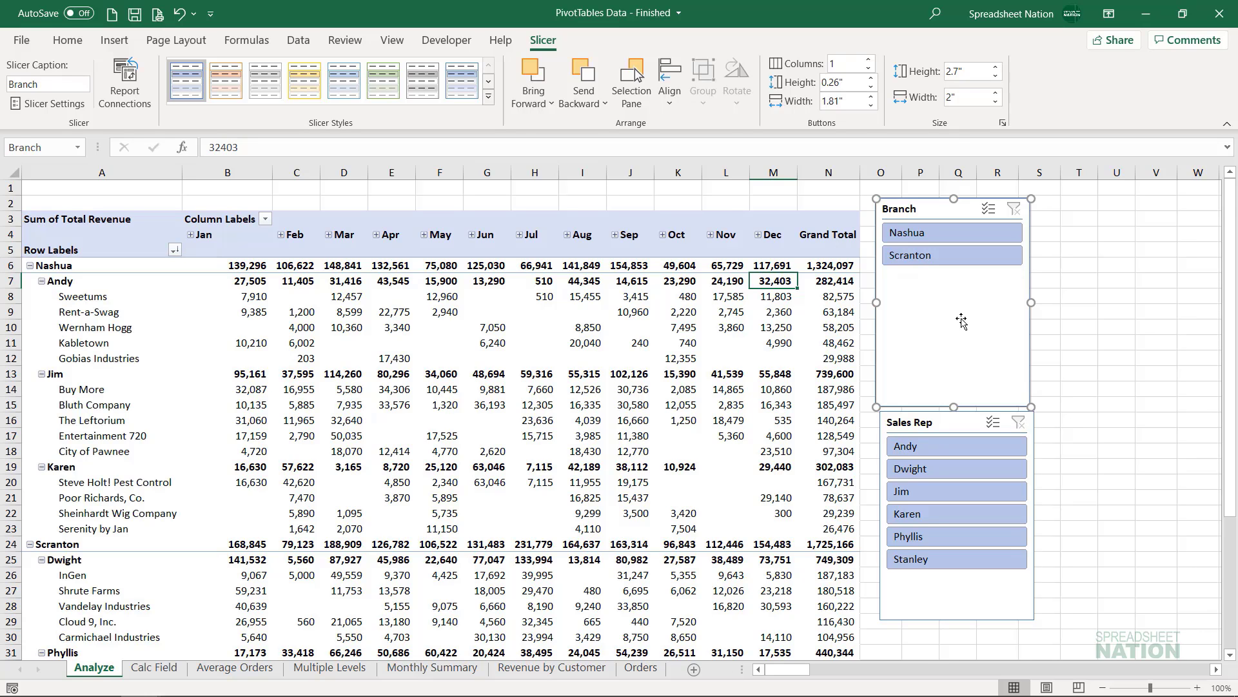
left_click(930, 240)
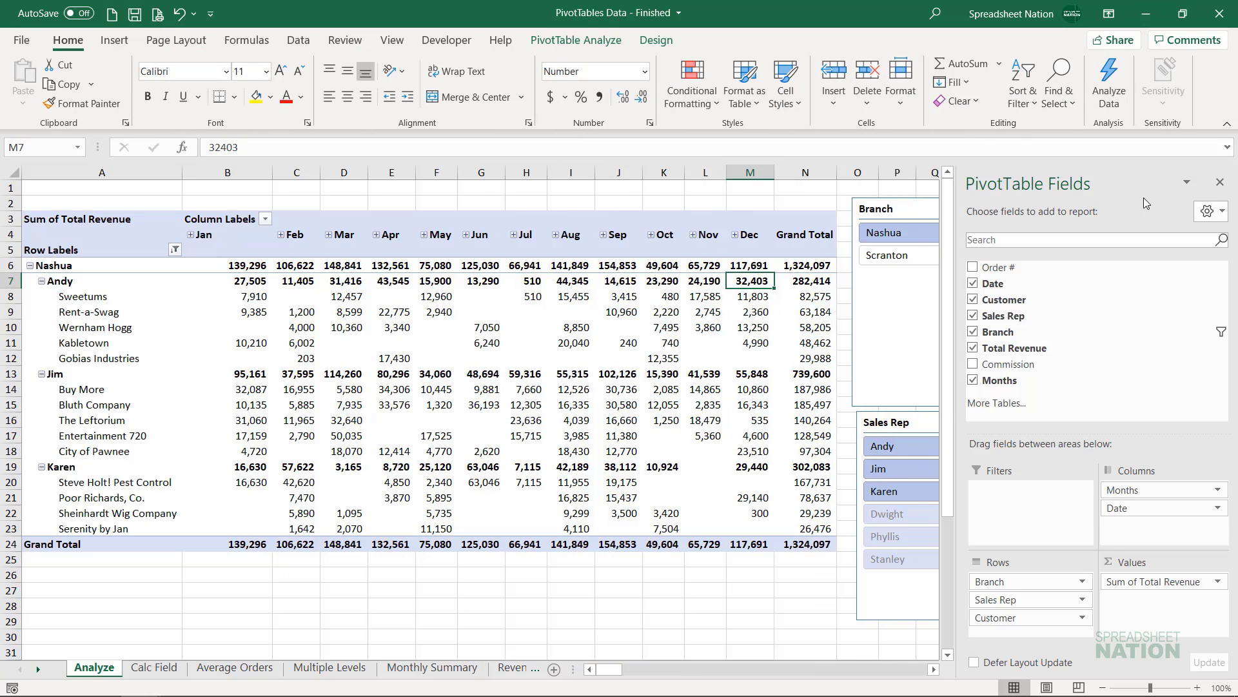
left_click(1220, 183)
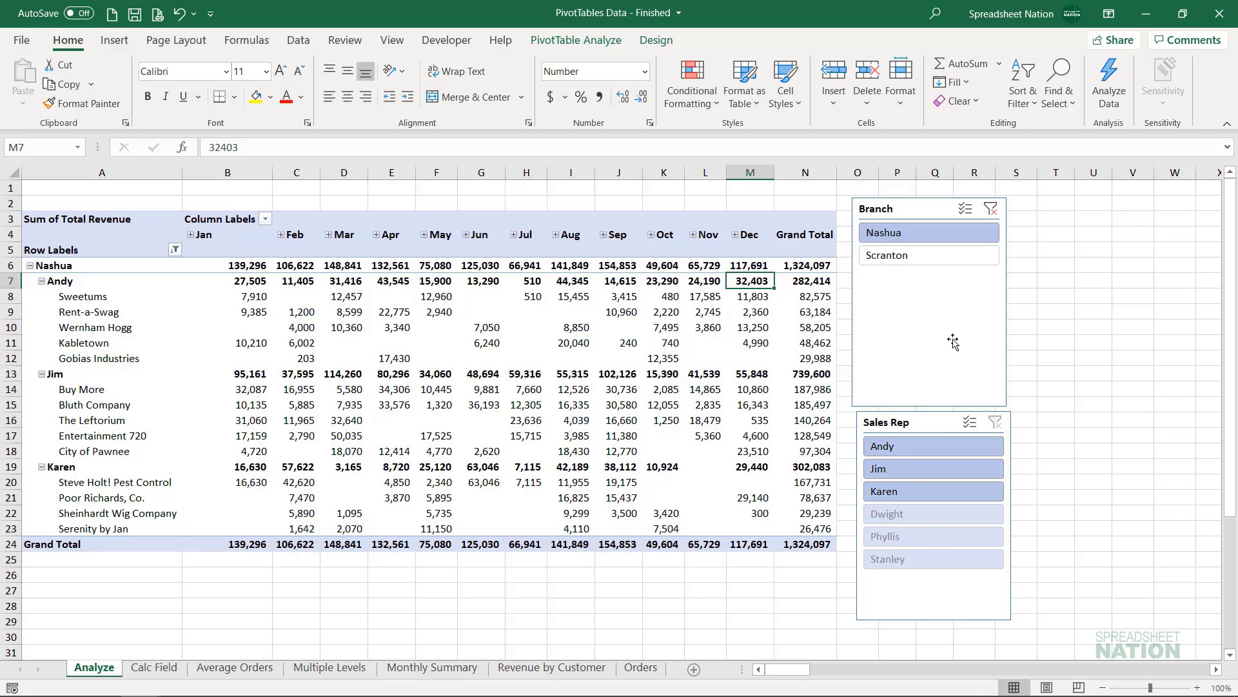
- Filter the PivotTable by single and combined reps in the Sales Rep slicer, ending with the first two reps selected through Multi-Select
left_click(923, 449)
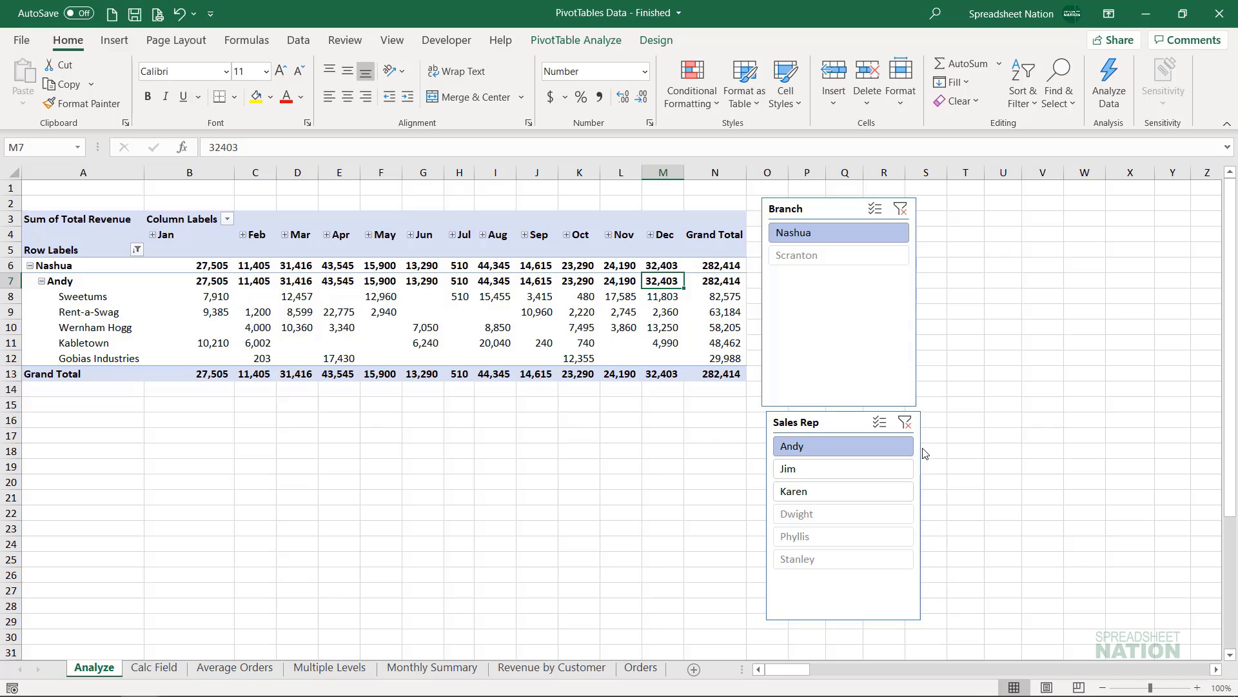
left_click(873, 477, "ctrl")
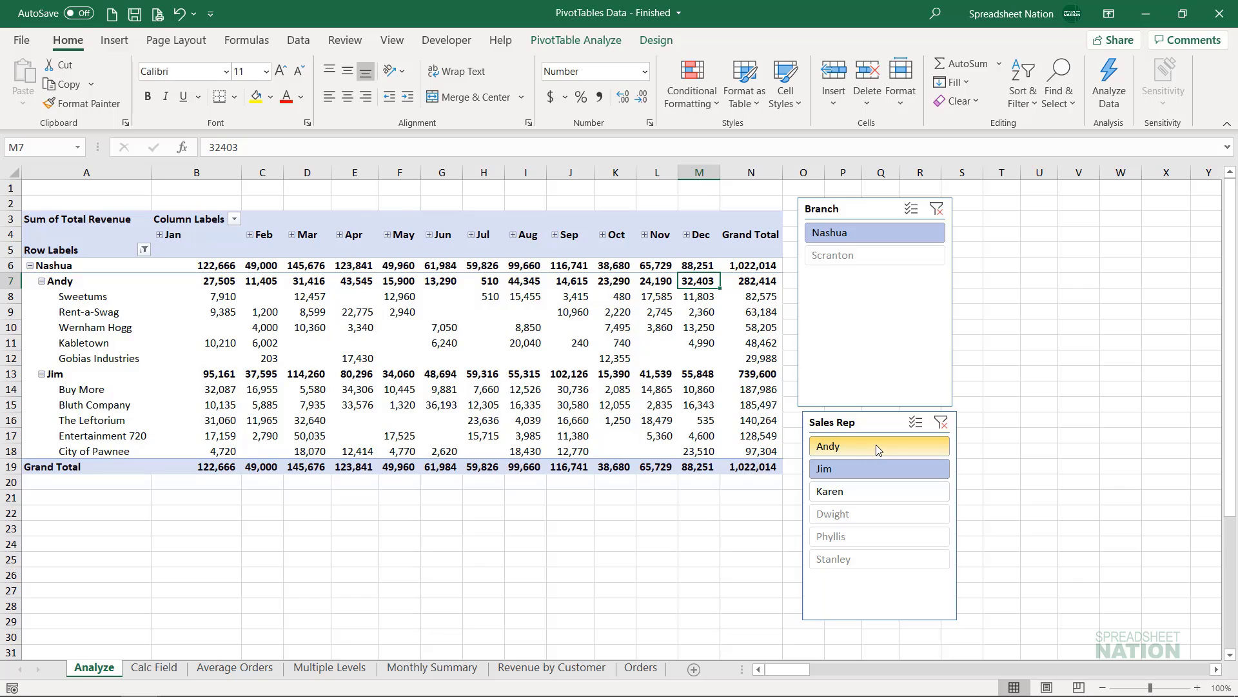
left_click(878, 449)
left_click(868, 465)
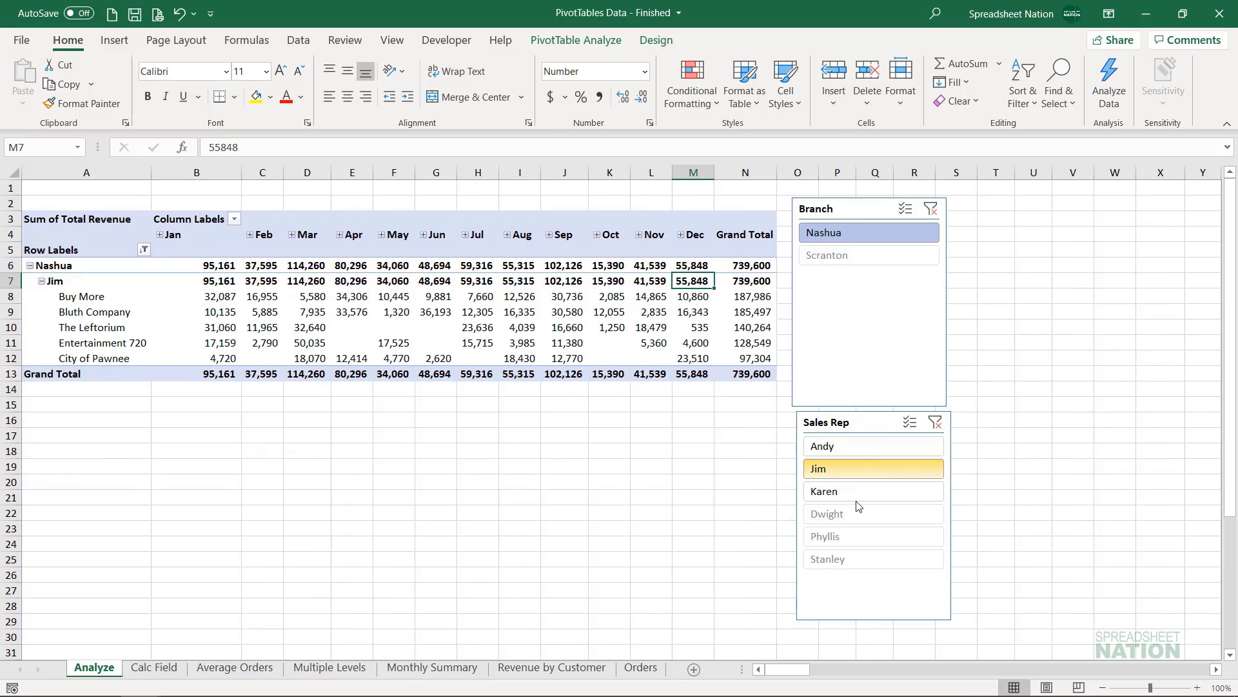
left_click(909, 424)
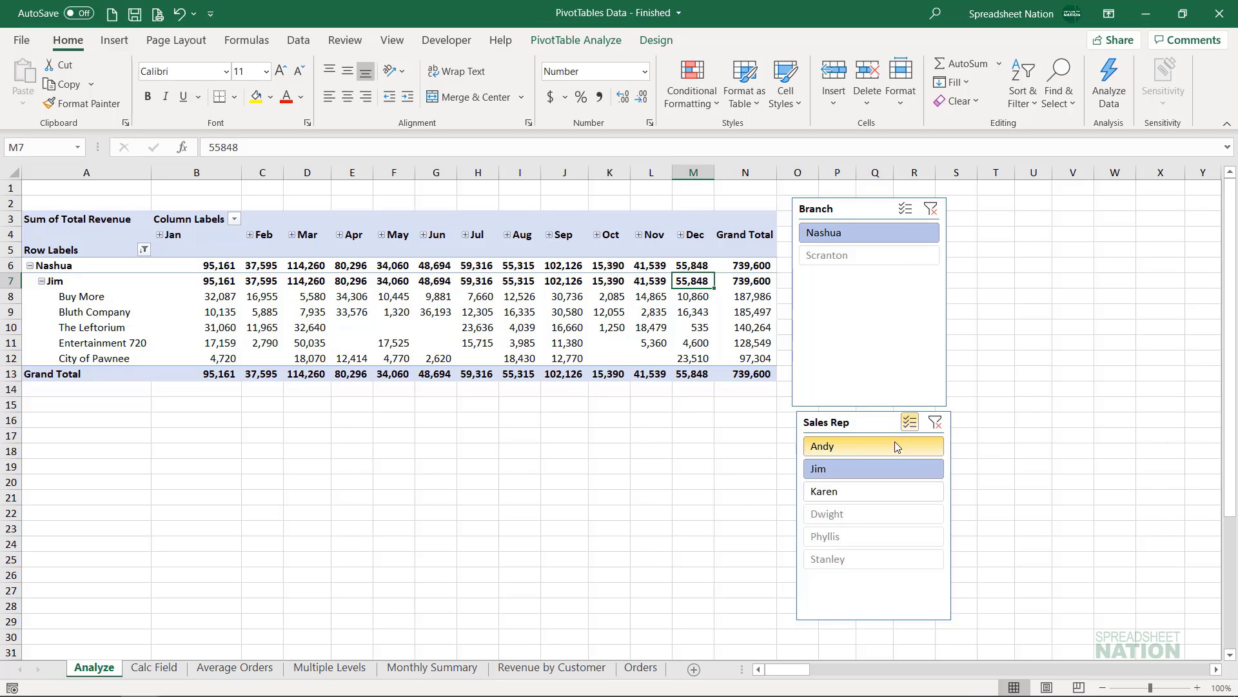
left_click(891, 448)
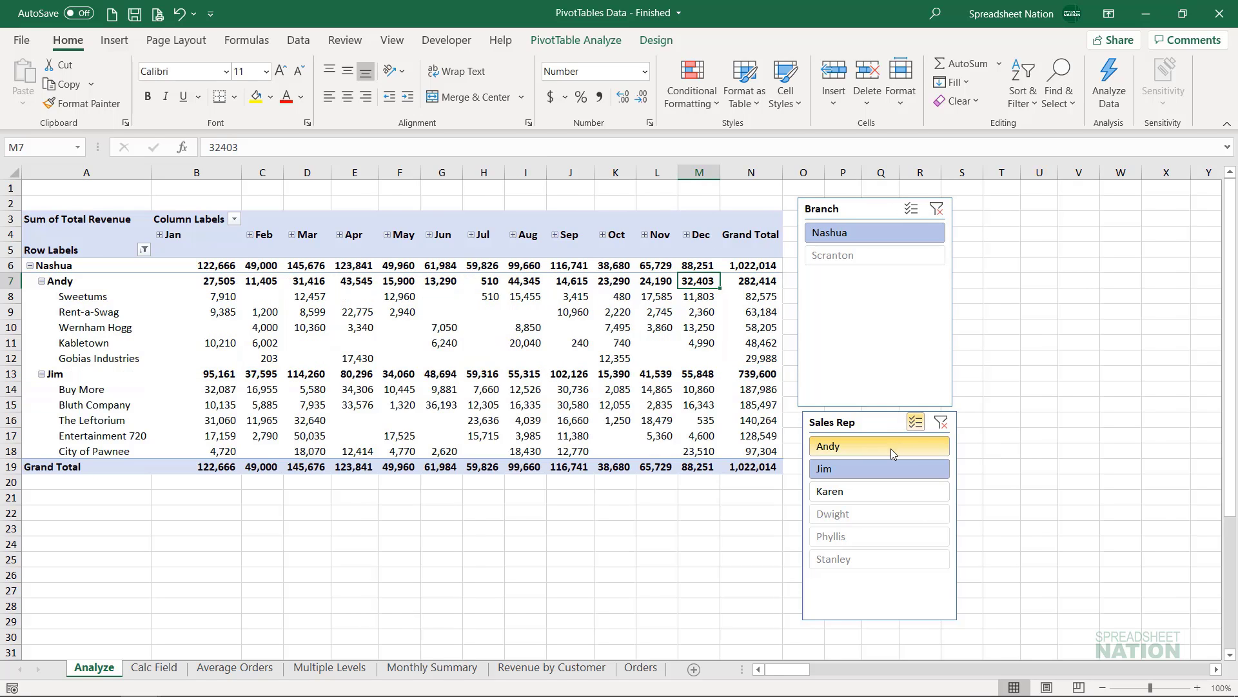
- Clear the filters of both the Sales Rep and Branch slicers and look over the full PivotTable
left_click(941, 423)
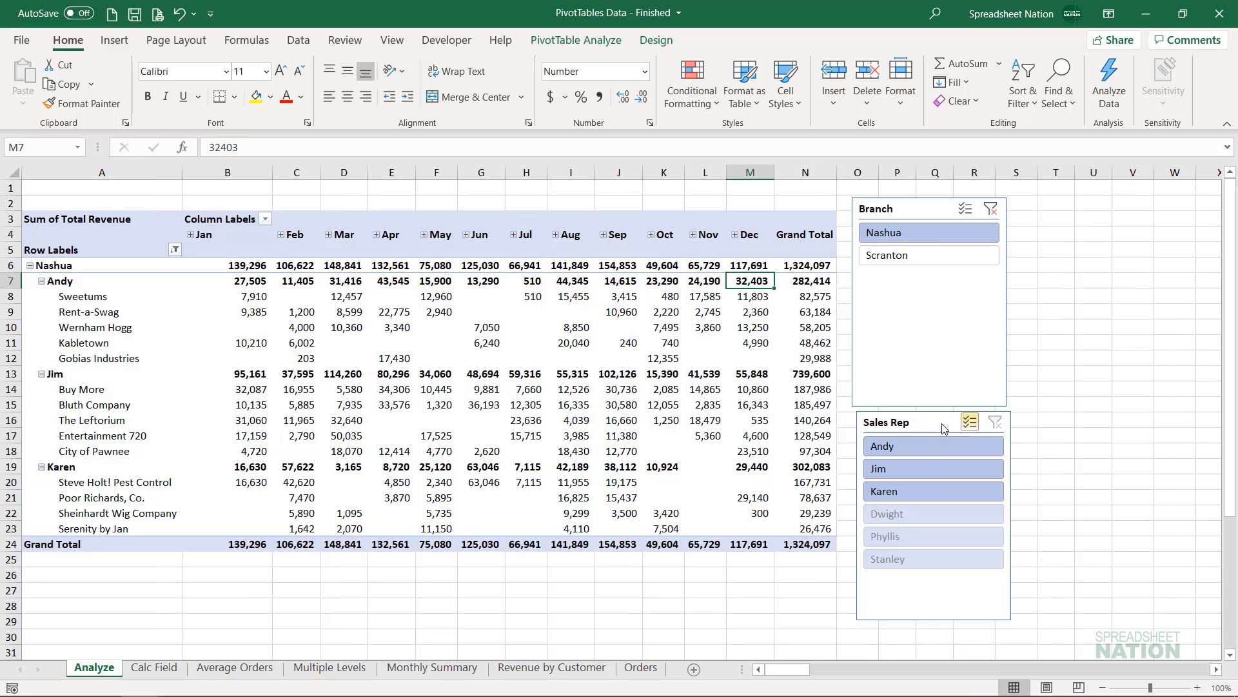
left_click(991, 210)
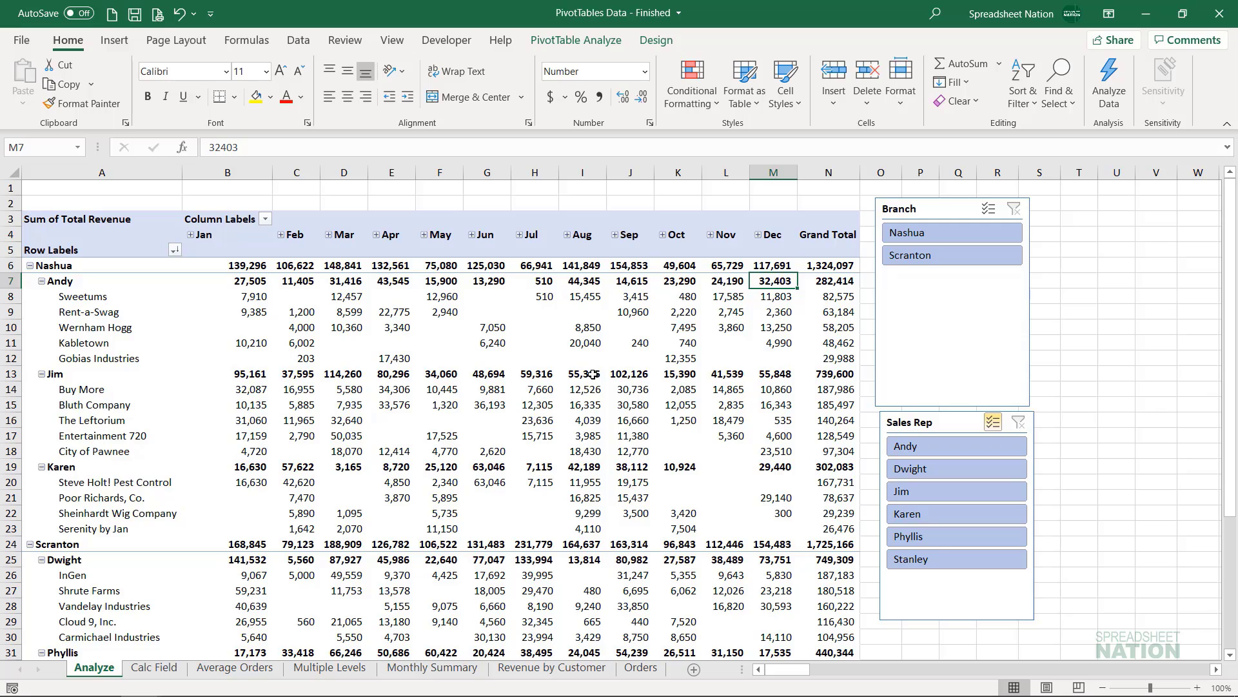
mouse_move(592, 374)
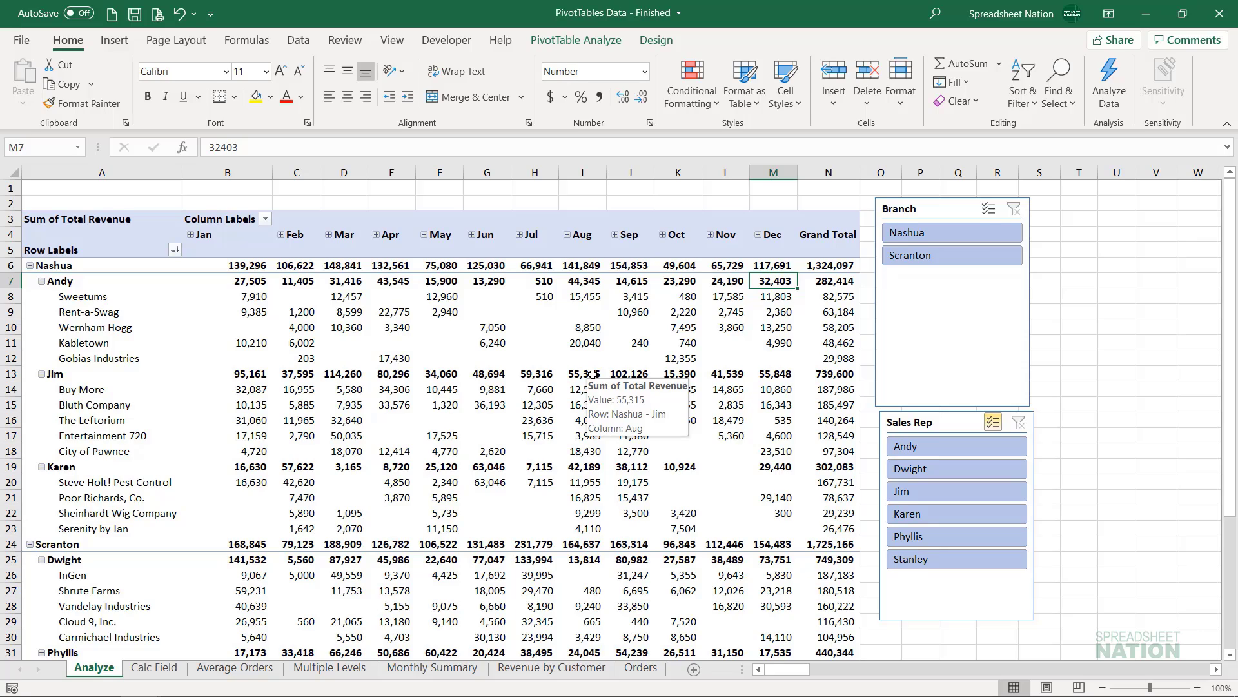
scroll(593, 375, "down", 6)
scroll(592, 374, "up", 4)
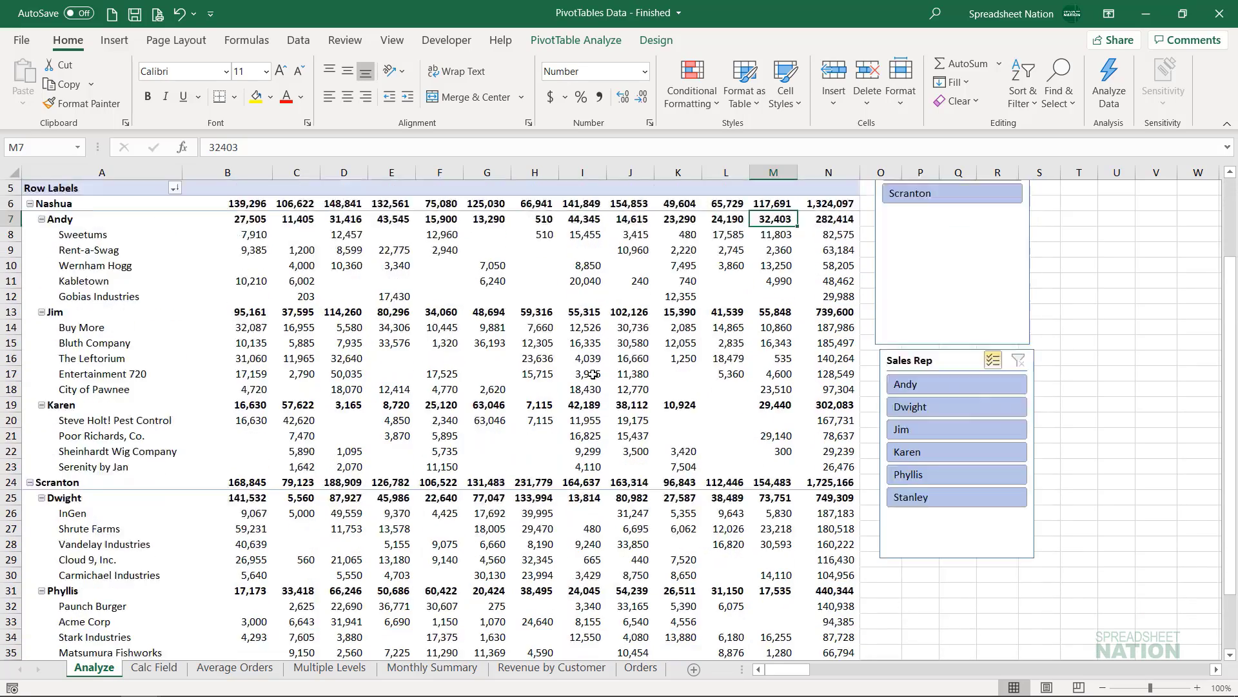
scroll(592, 374, "up", 2)
- Review the Branch slicer's formatting options and its Slicer Settings, closing the settings without changes
left_click(958, 306)
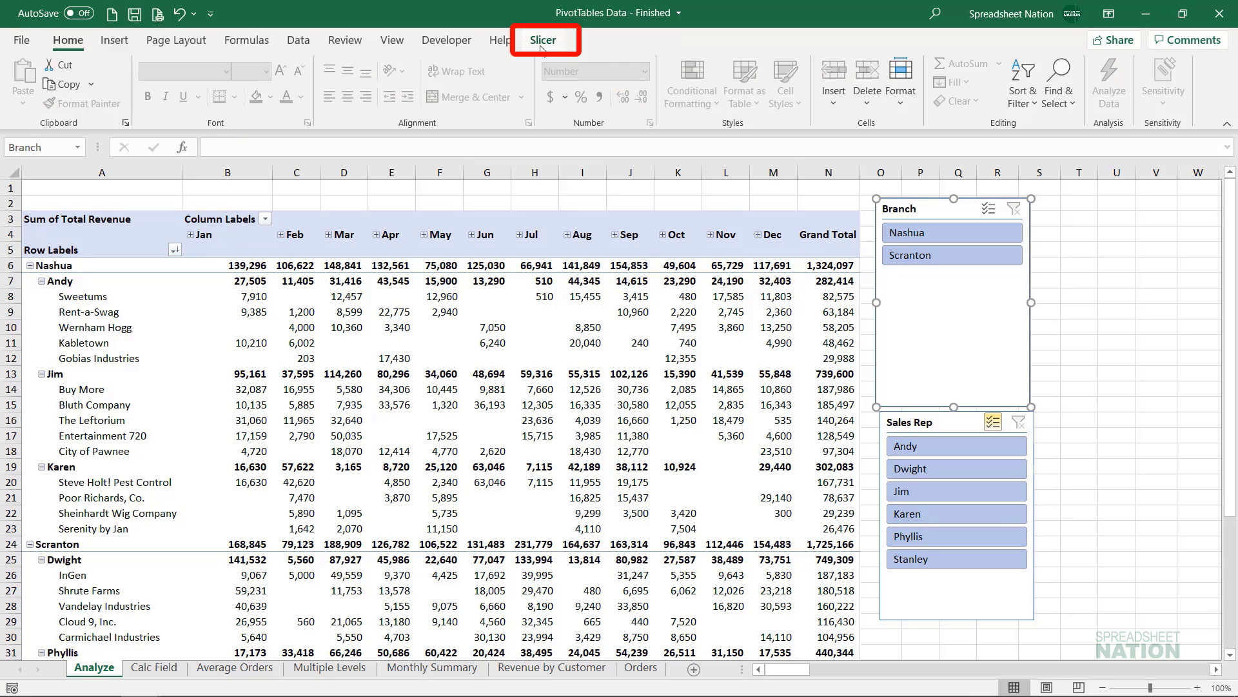
left_click(542, 42)
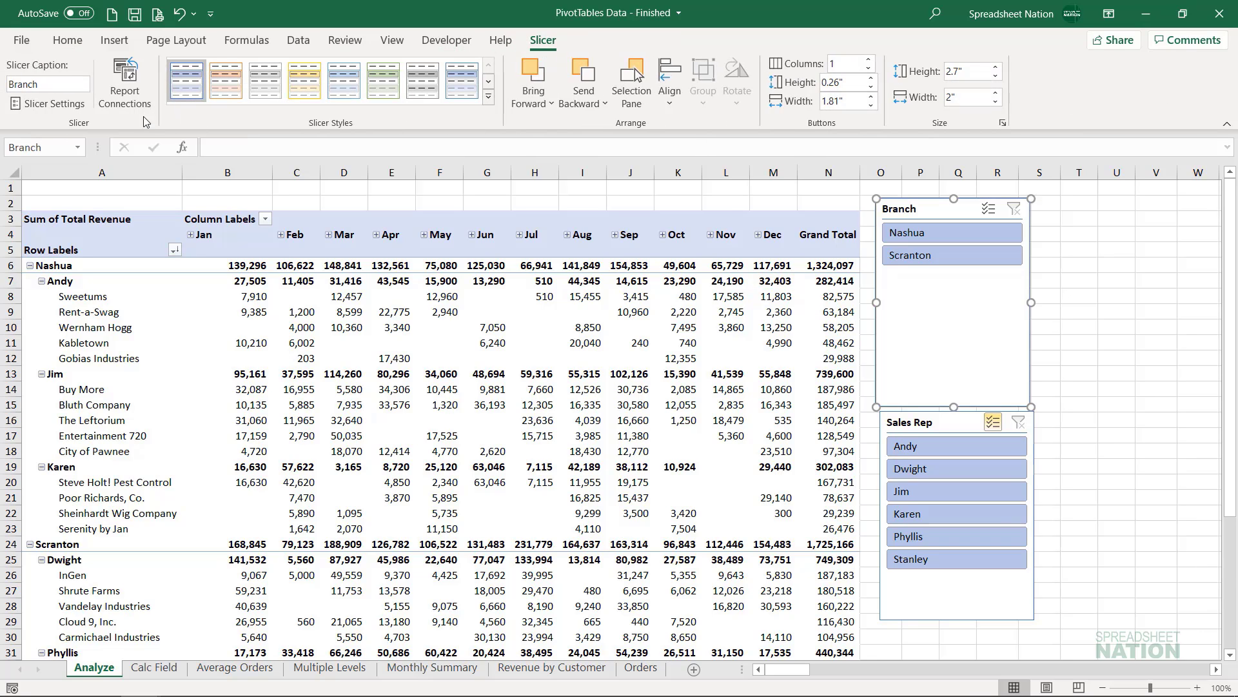
left_click(71, 104)
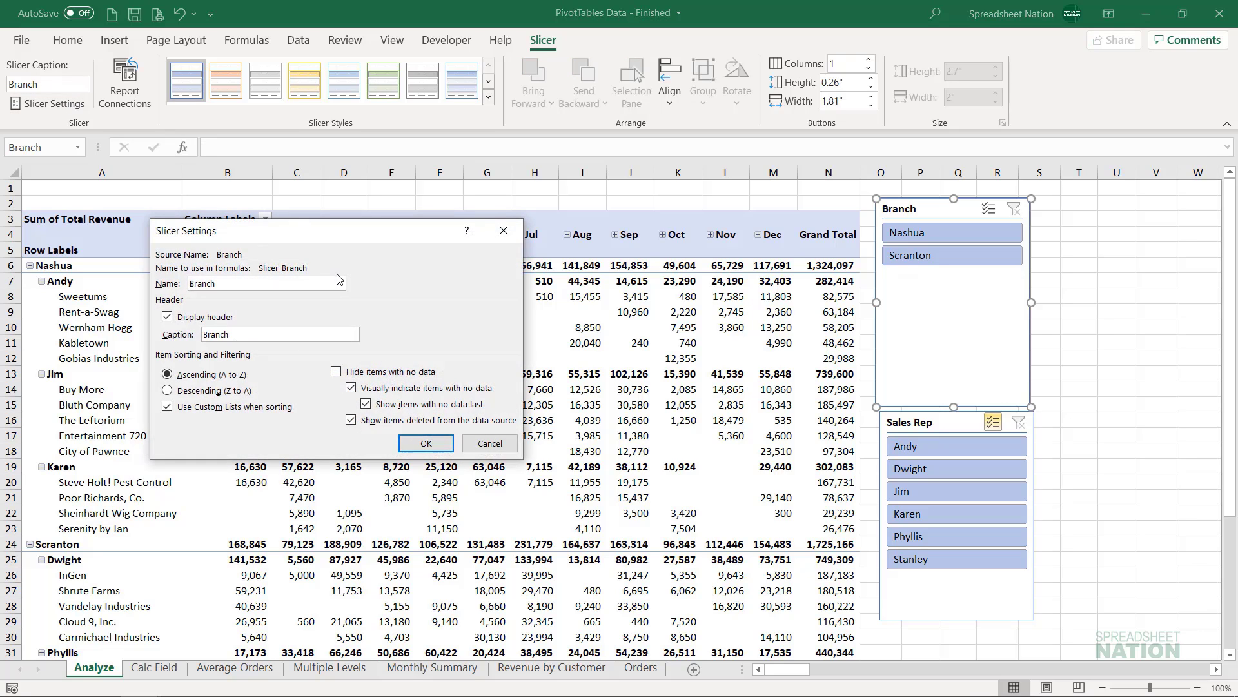
left_click(513, 231)
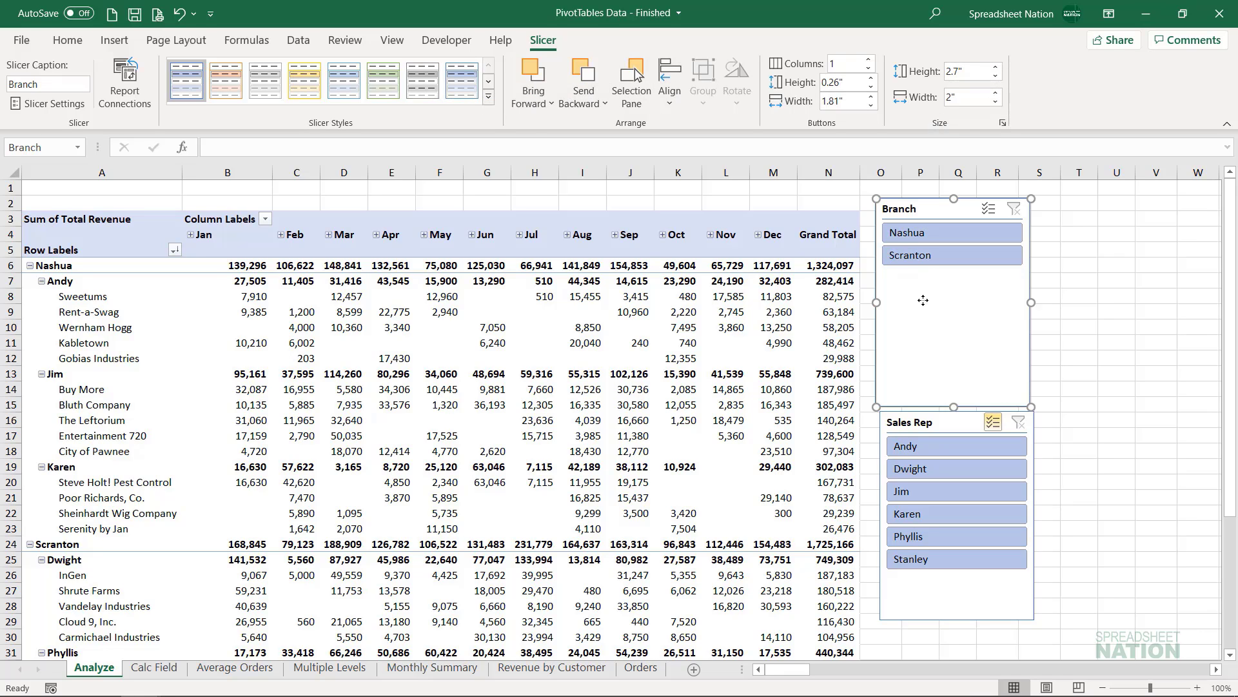
- Delete the Branch and Sales Rep slicers from the worksheet
key("Delete")
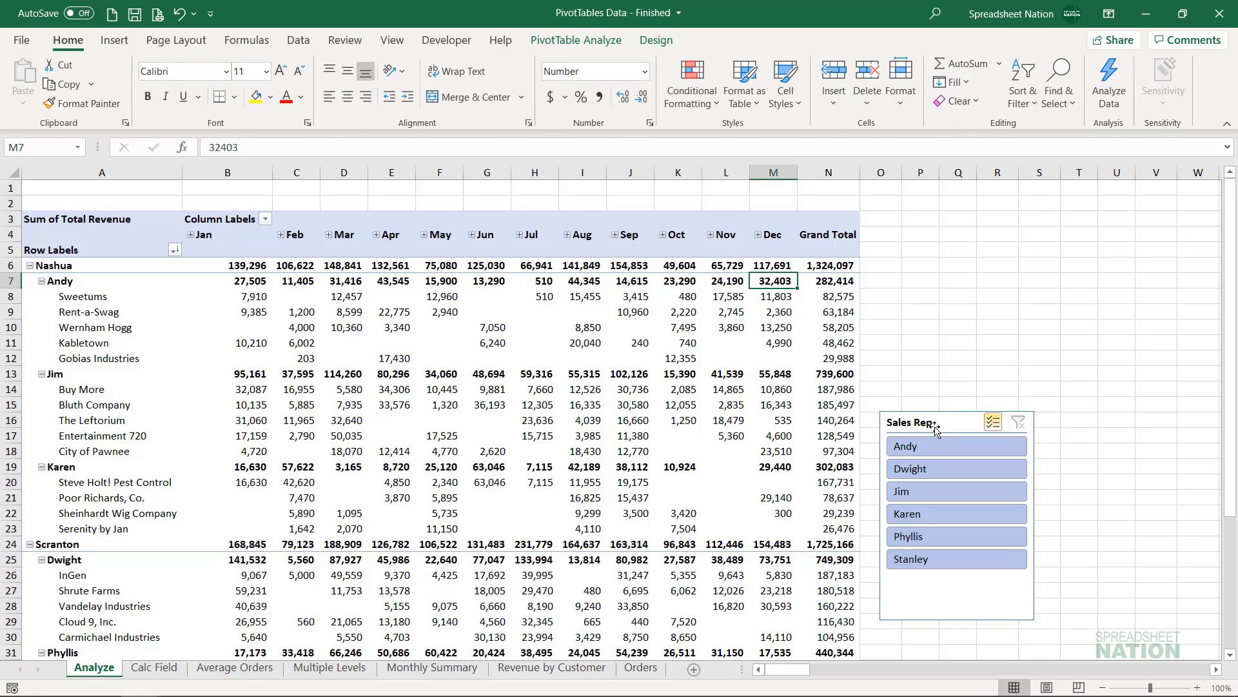
left_click(934, 428)
key("Delete")
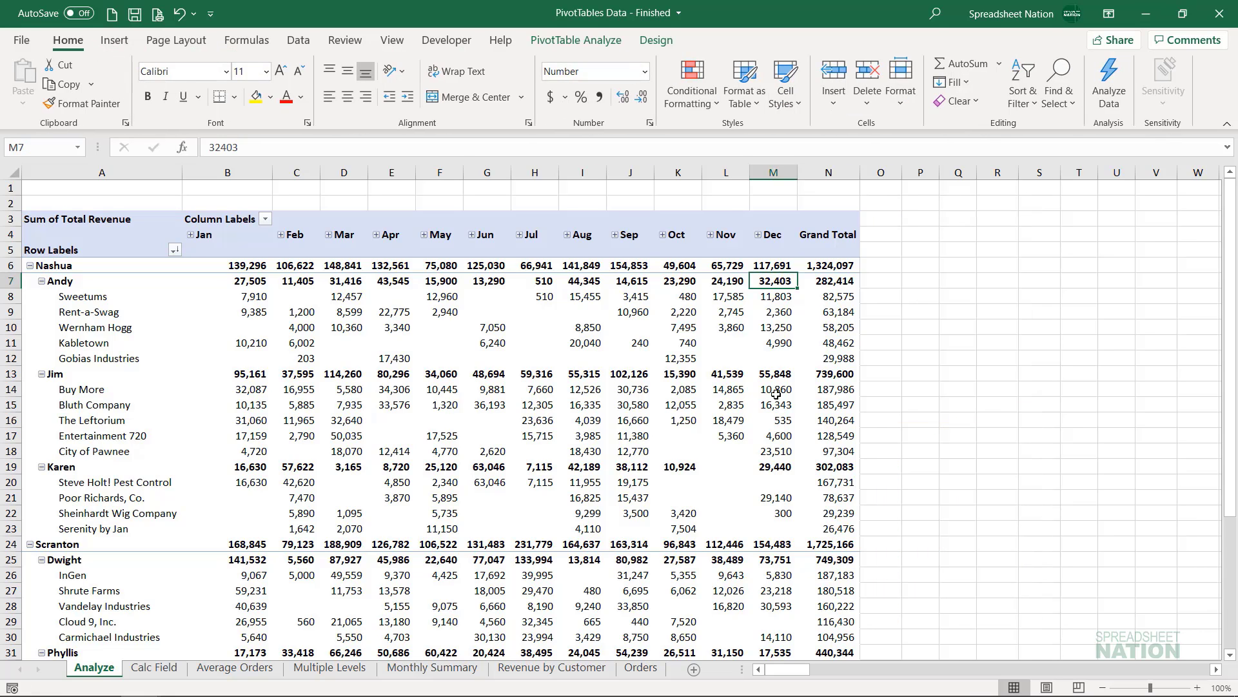
- Insert a timeline for the PivotTable's Date field
mouse_move(764, 387)
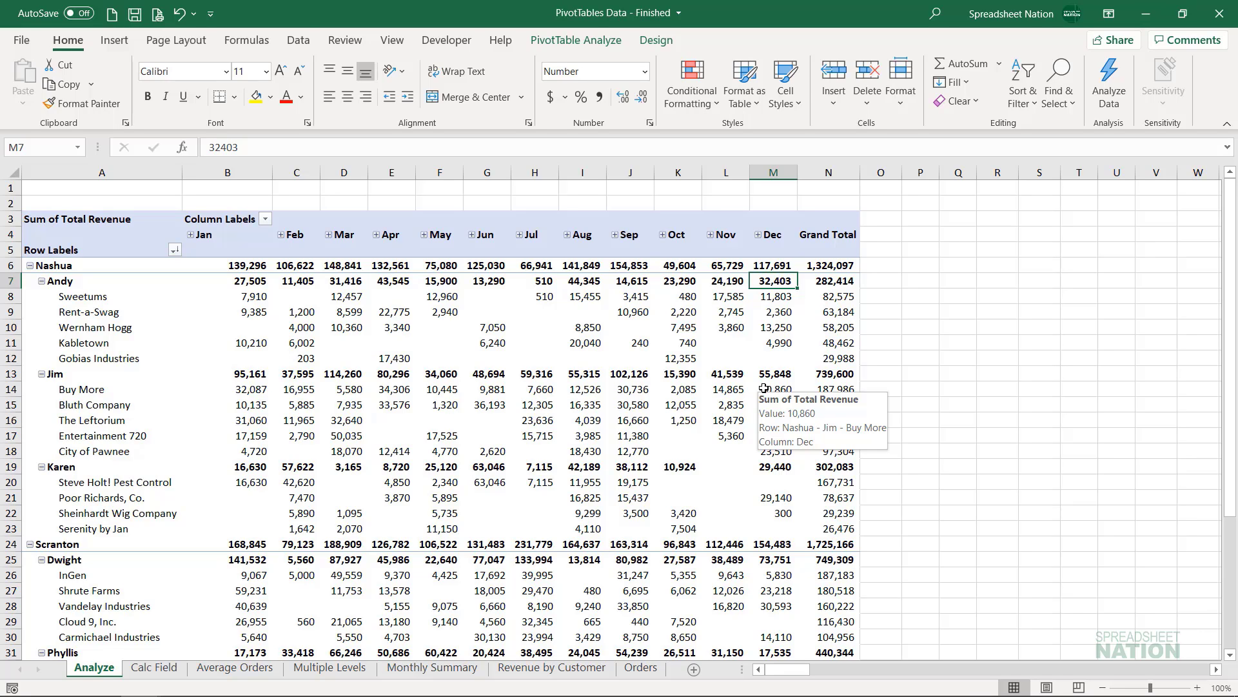
left_click(576, 40)
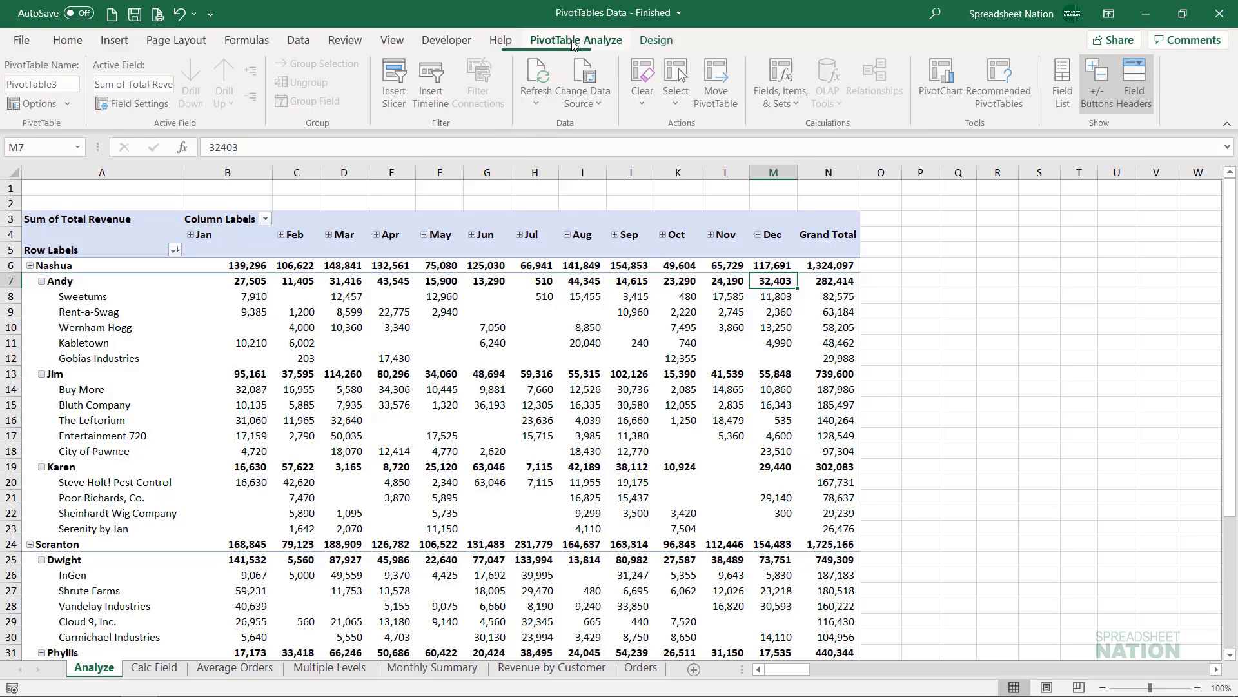
left_click(433, 77)
left_click(269, 264)
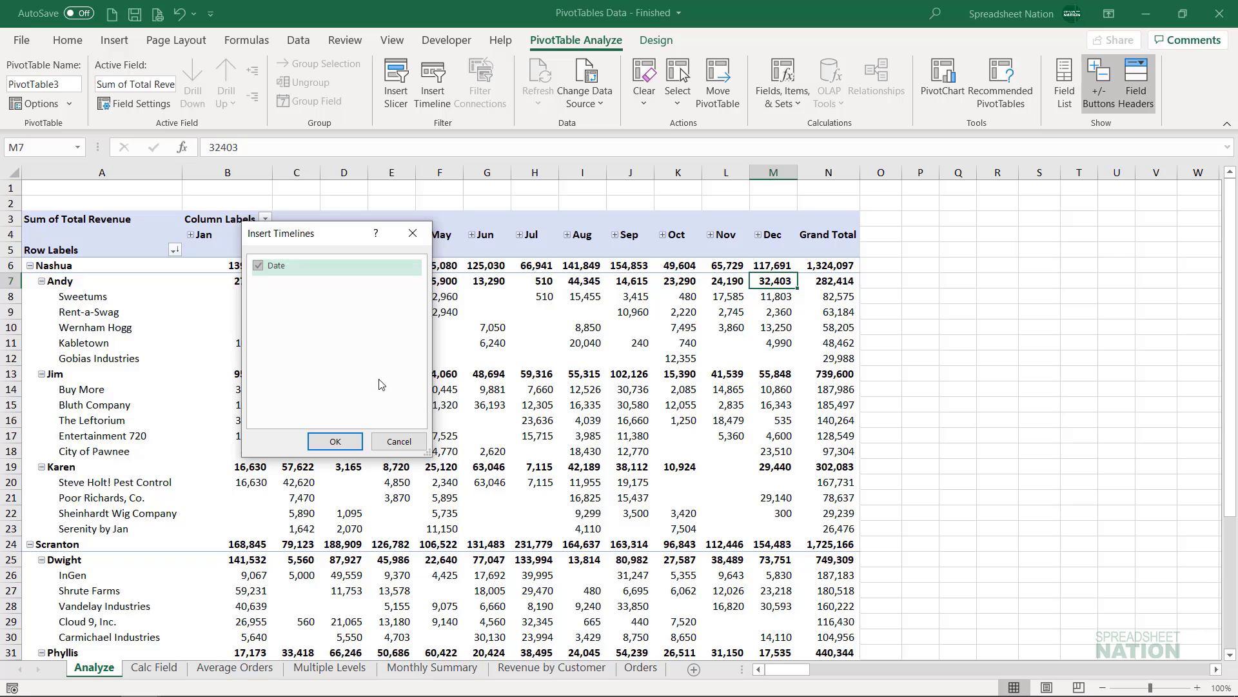
left_click(336, 441)
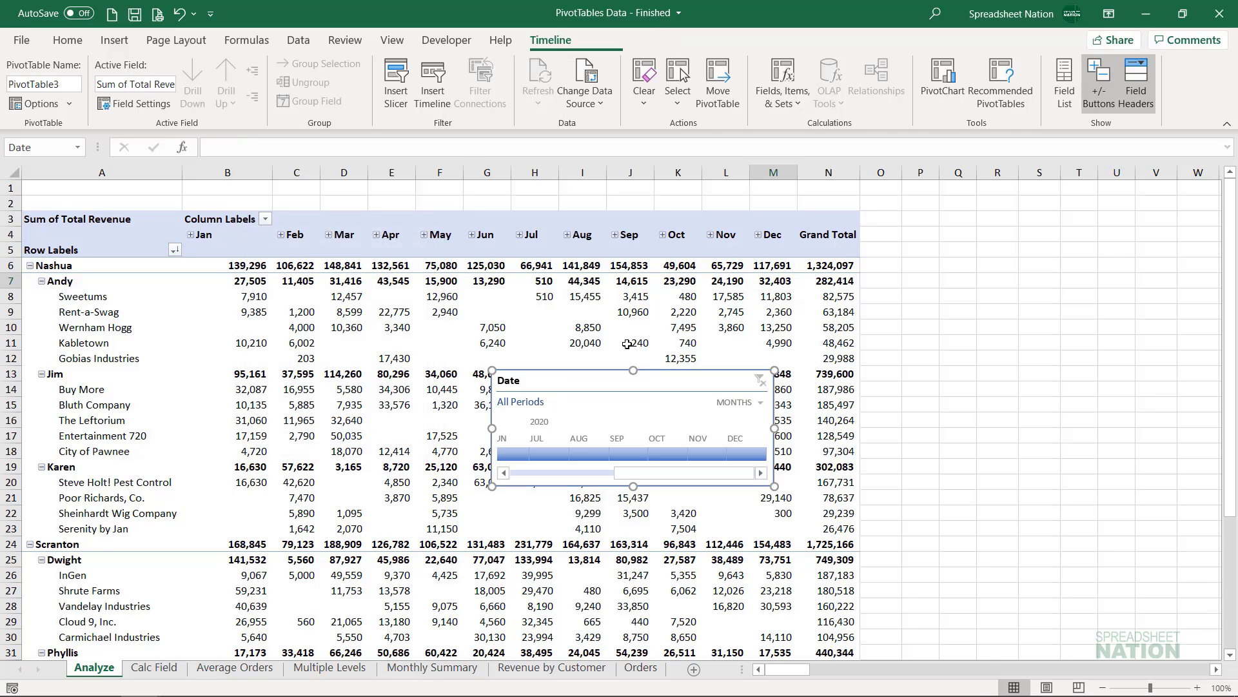
- Filter the PivotTable to July 2020 on the Date timeline, and extend the selected period back to March 2020
left_click(540, 450)
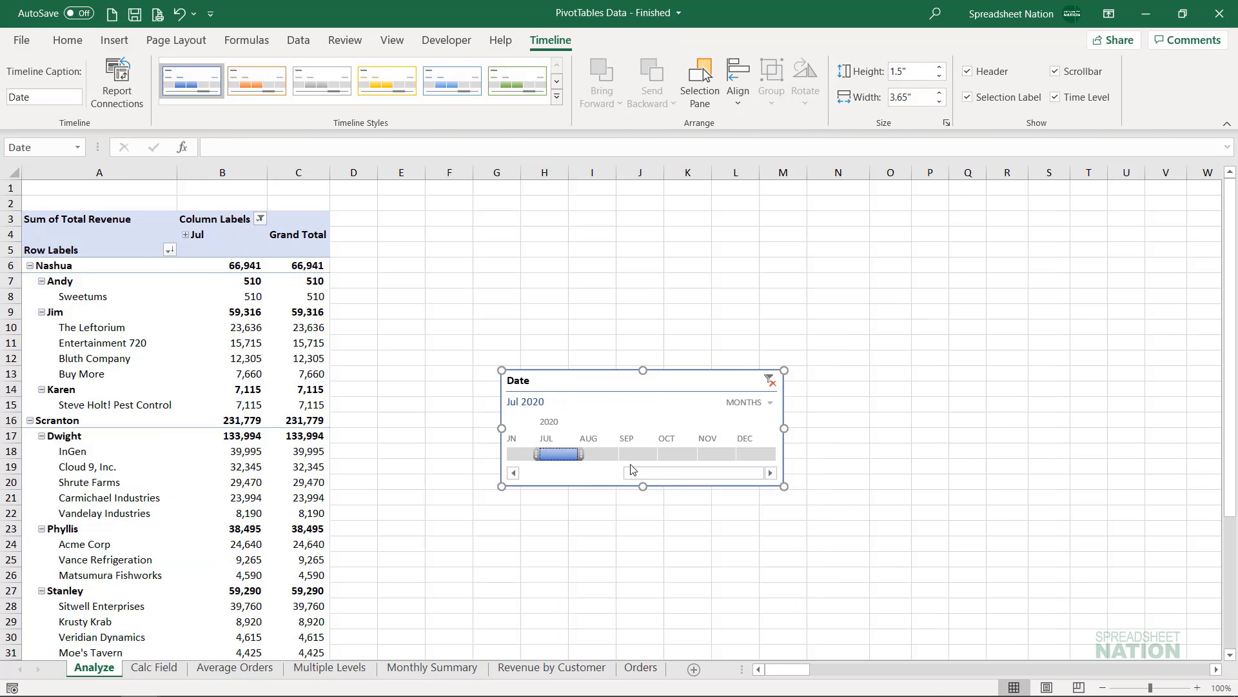
left_click_drag(677, 474, 541, 487)
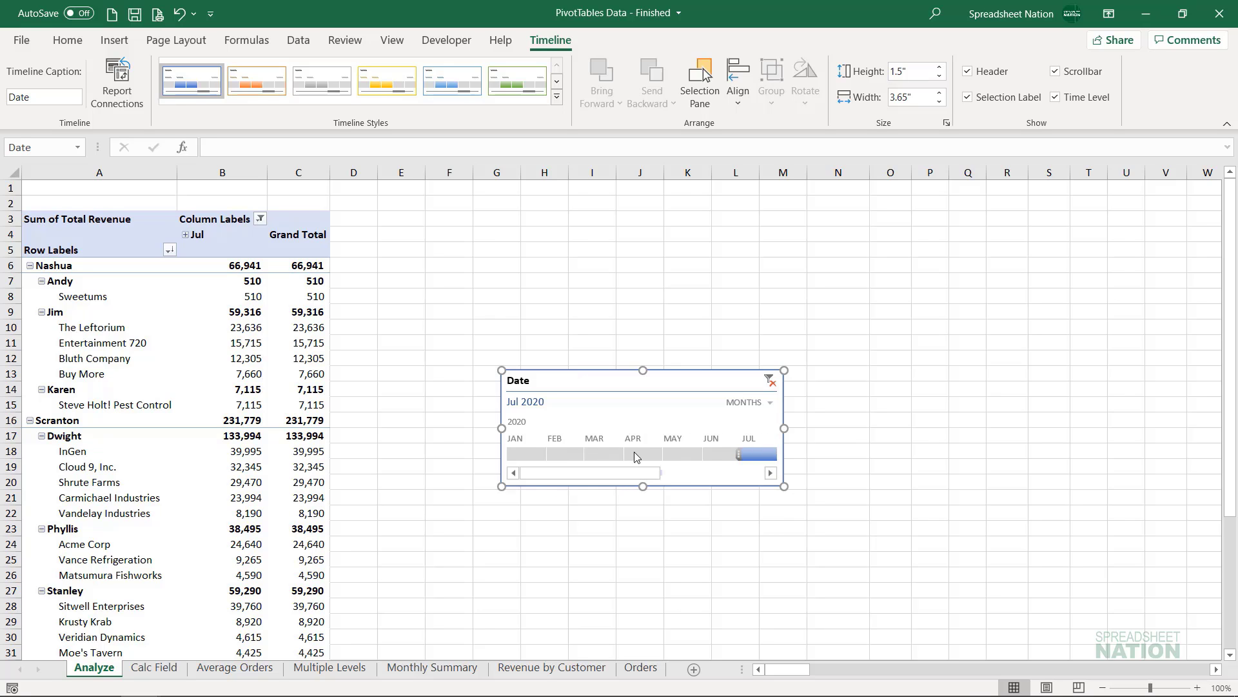
mouse_move(739, 455)
left_mouse_down()
mouse_move(573, 456)
mouse_move(580, 473)
mouse_move(745, 474)
left_mouse_up()
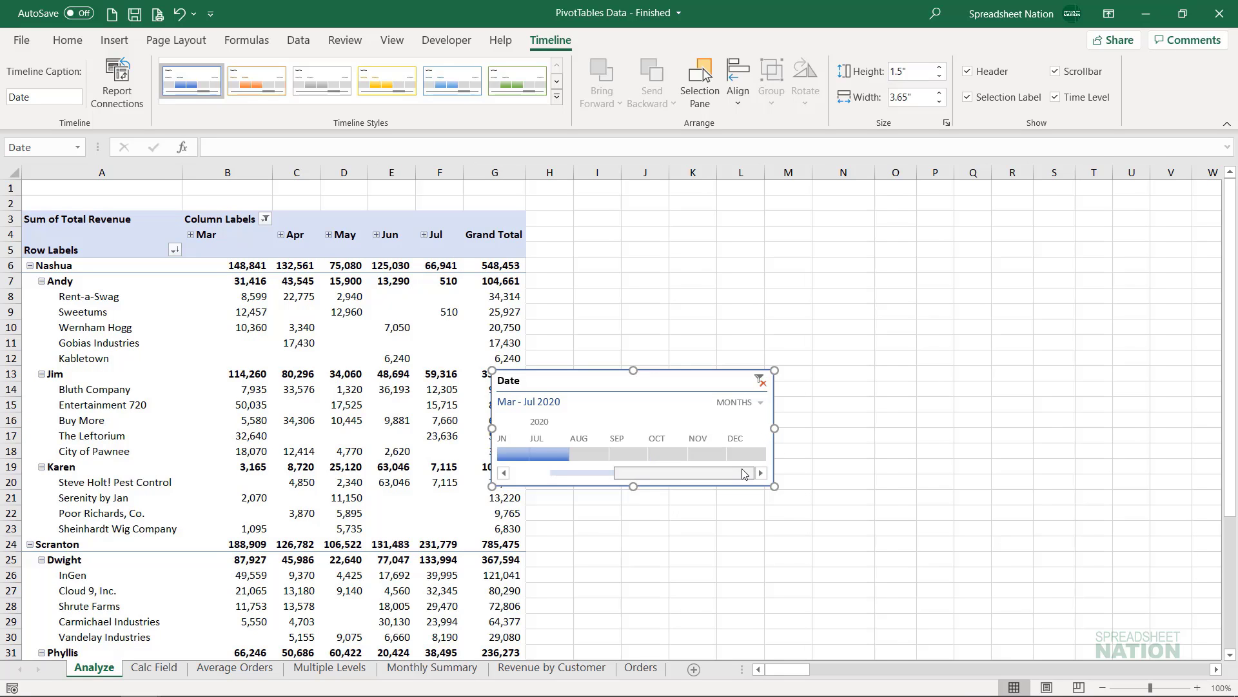